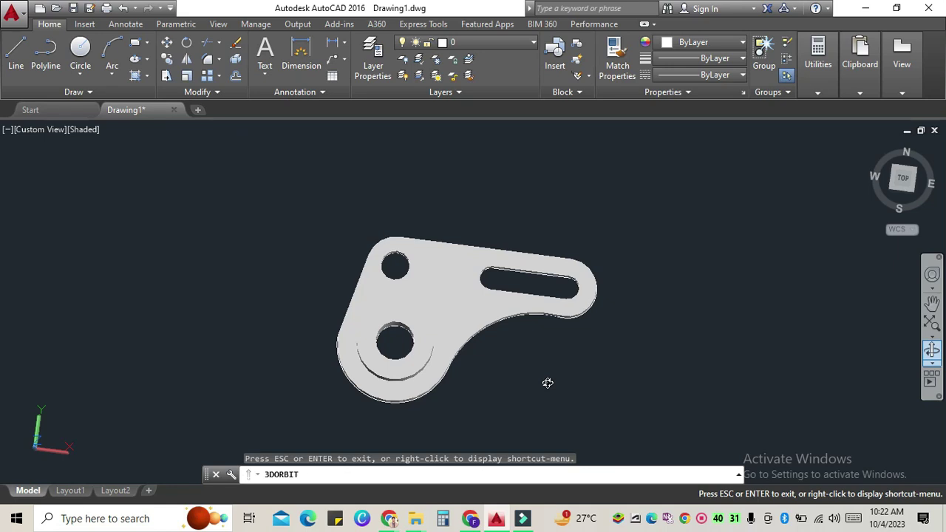
# Step: Orbit the shaded bracket through several oblique and top-down views to show its boss, holes and slot
pyautogui.moveTo(531, 343); pyautogui.dragTo(522, 366)
pyautogui.moveTo(678, 363); pyautogui.dragTo(499, 317)
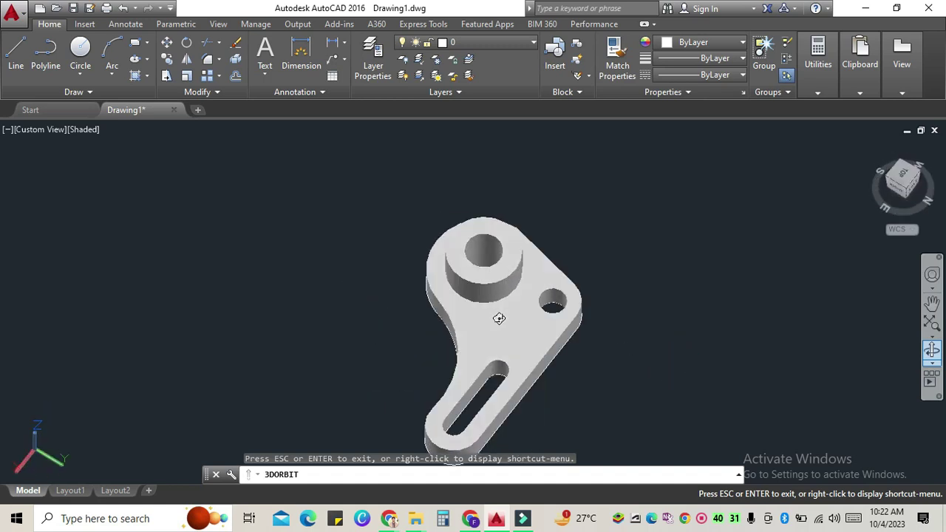
pyautogui.moveTo(592, 366)
pyautogui.mouseDown()
pyautogui.moveTo(386, 369)
pyautogui.moveTo(308, 289)
pyautogui.moveTo(303, 243)
pyautogui.moveTo(460, 203)
pyautogui.moveTo(510, 261)
pyautogui.moveTo(515, 295)
pyautogui.mouseUp()
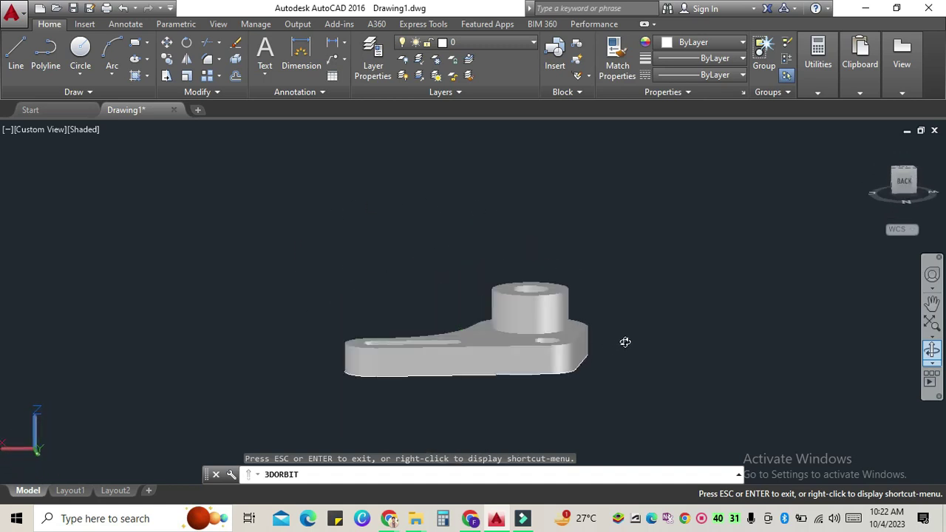
pyautogui.moveTo(625, 342); pyautogui.dragTo(449, 392)
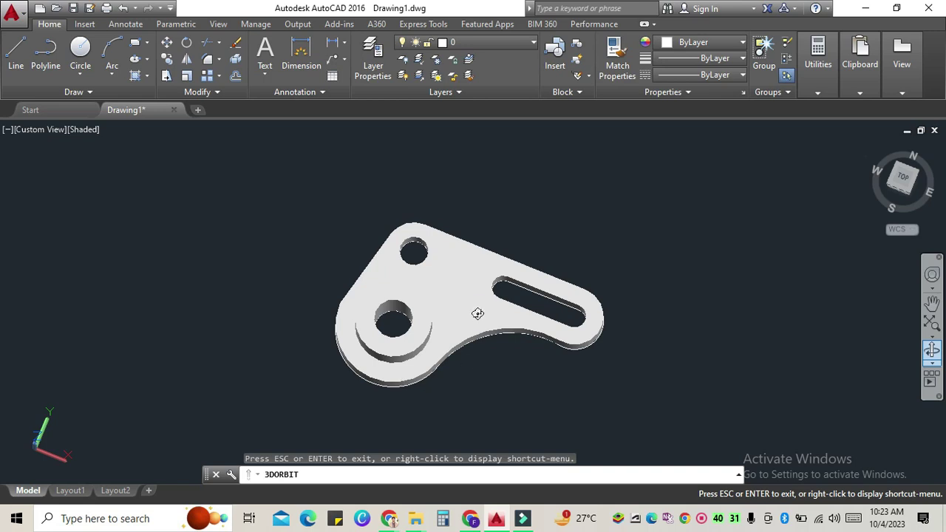
pyautogui.moveTo(477, 314); pyautogui.dragTo(462, 375)
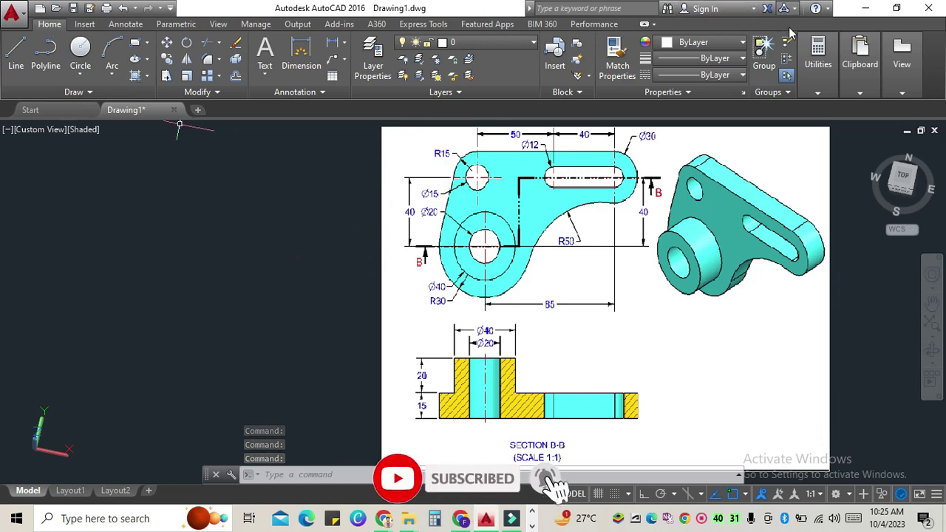
pyautogui.click(836, 494)
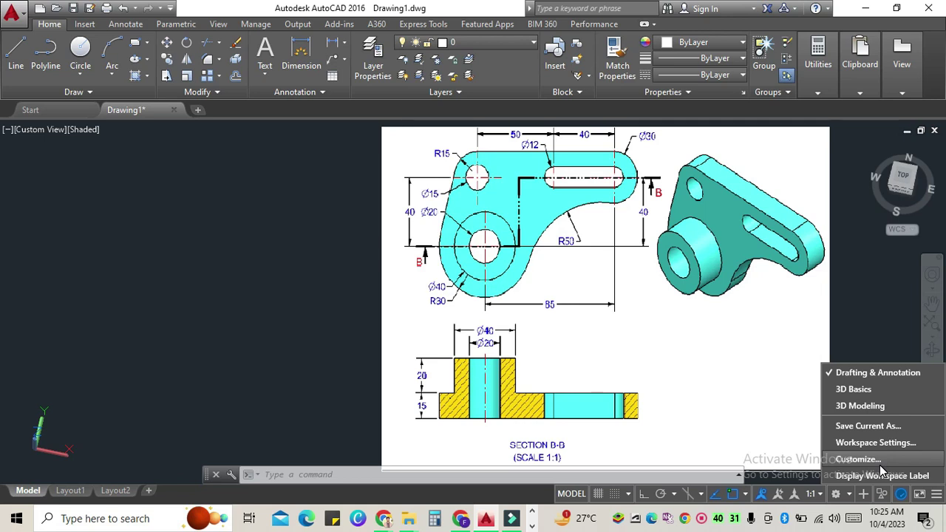
pyautogui.click(300, 213)
pyautogui.click(84, 25)
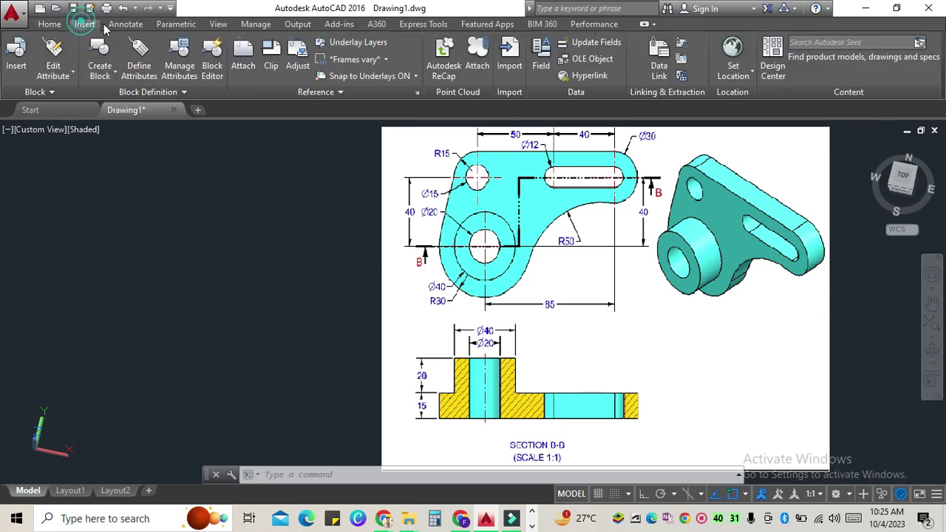
pyautogui.click(124, 24)
pyautogui.click(171, 25)
pyautogui.click(221, 26)
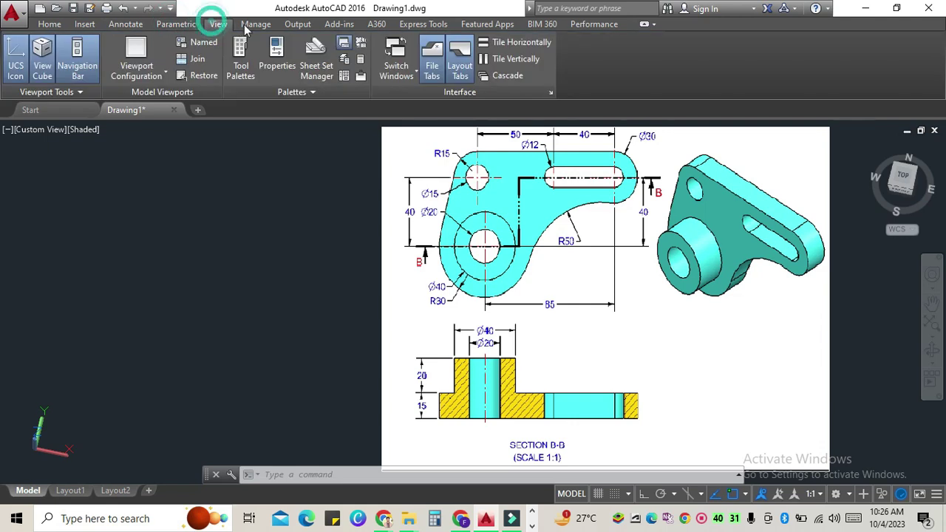
pyautogui.click(257, 25)
pyautogui.click(294, 26)
pyautogui.click(50, 24)
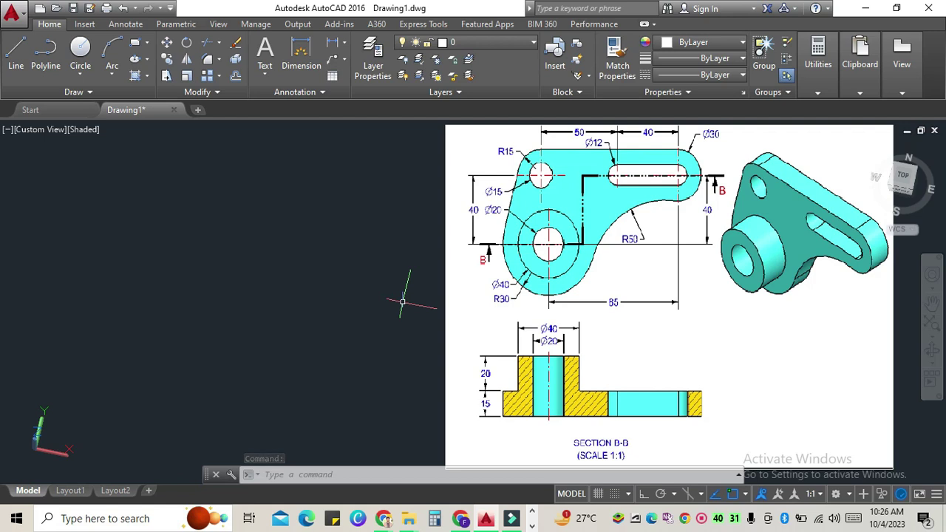
# Step: Bring up the Drawing Units dialog and move it aside to uncover the drawing
pyautogui.write('z')
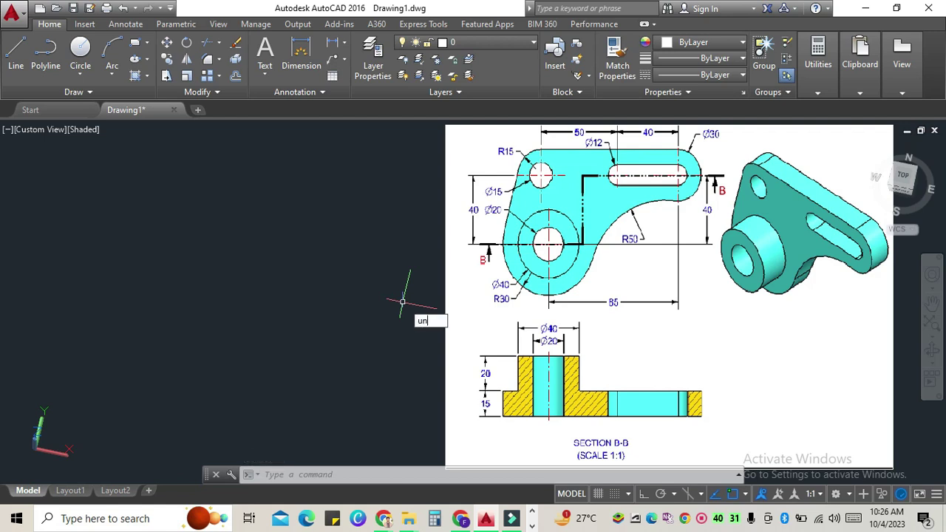
pyautogui.press('Escape')
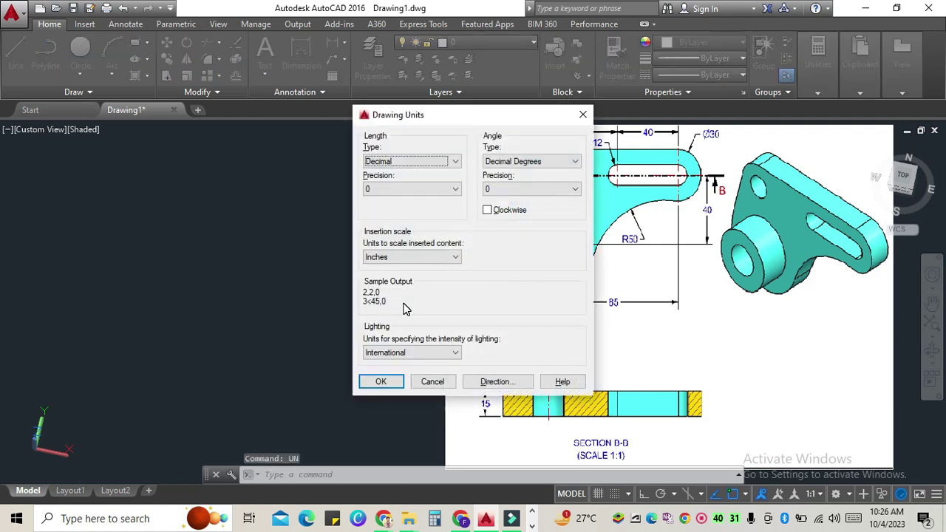
pyautogui.moveTo(454, 116); pyautogui.dragTo(272, 155)
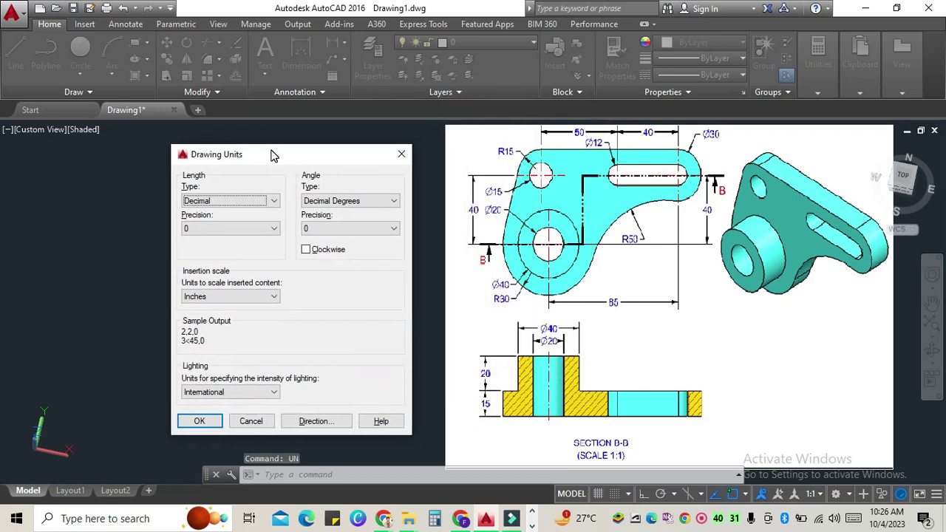
pyautogui.click(390, 153)
pyautogui.write('un')
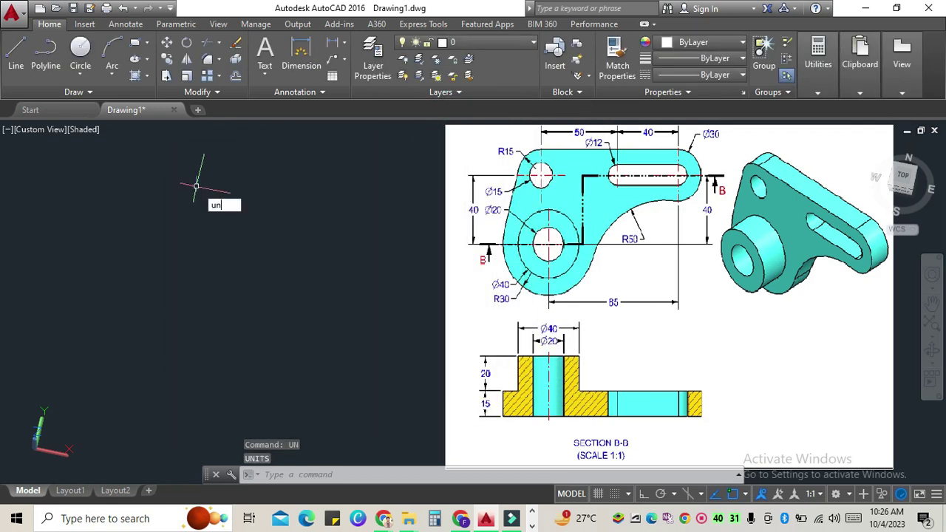
pyautogui.press('Return')
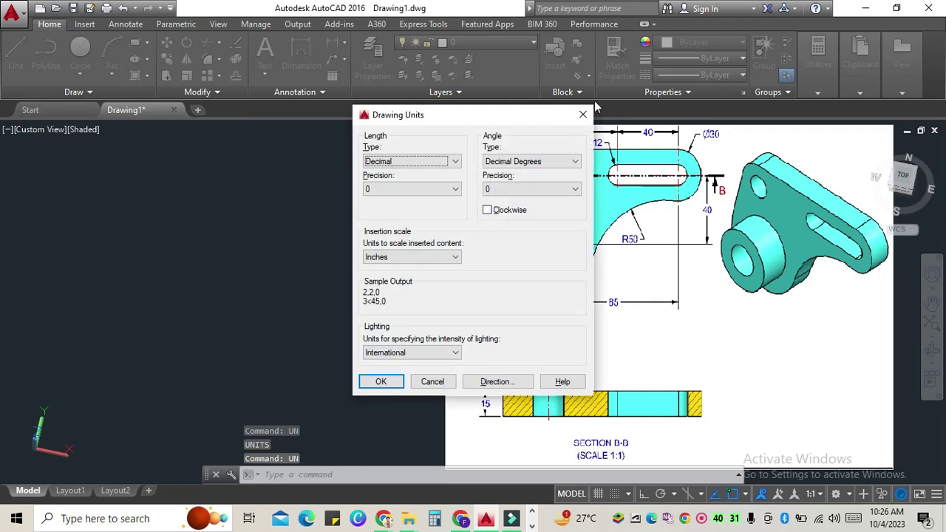
pyautogui.click(582, 116)
# Step: In Drawing Units, keep the length type Decimal with precision 0
pyautogui.write('u')
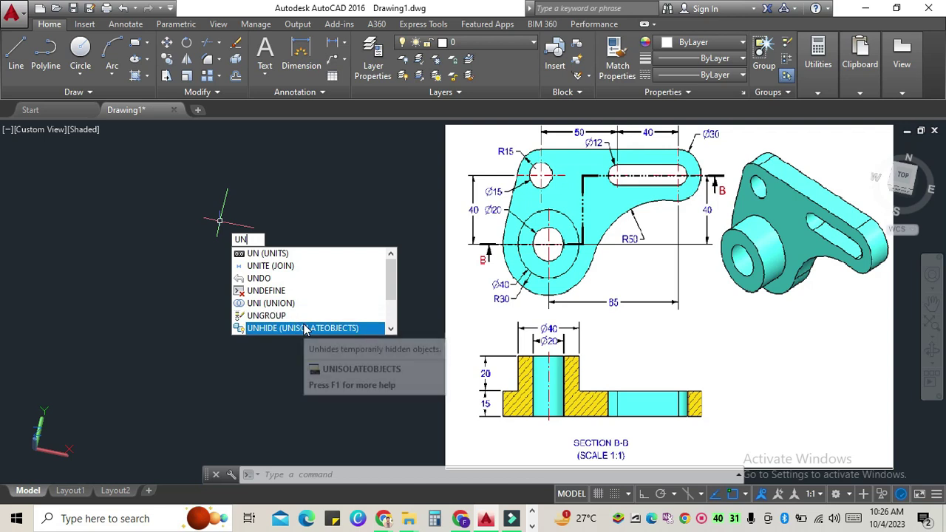
pyautogui.click(308, 255)
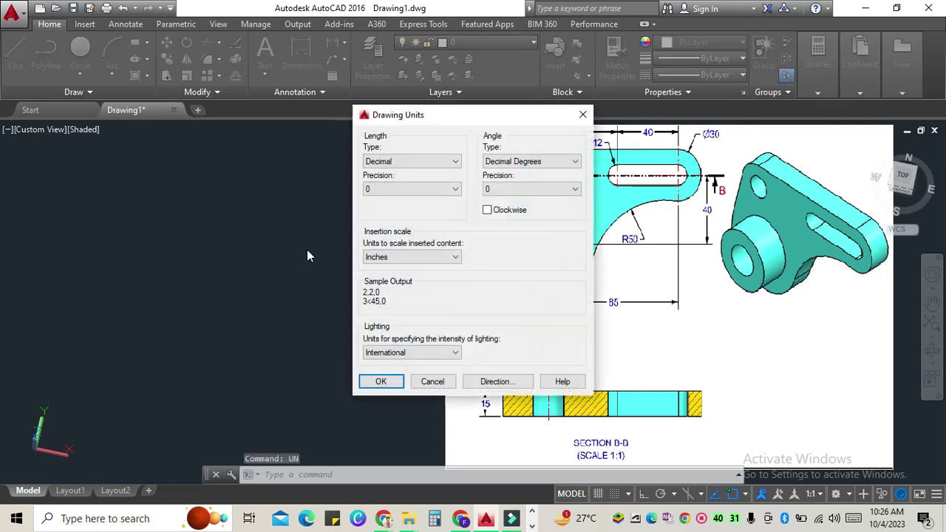
pyautogui.moveTo(471, 117); pyautogui.dragTo(268, 159)
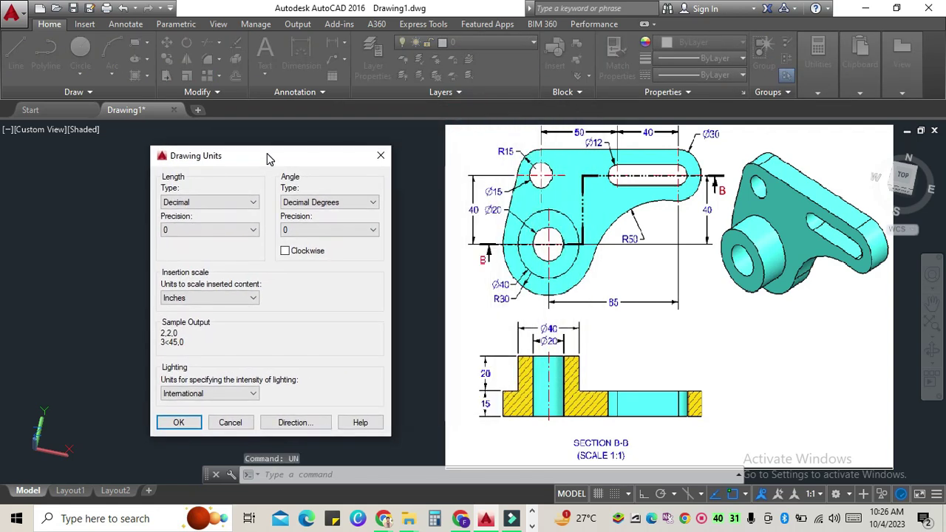
pyautogui.click(207, 203)
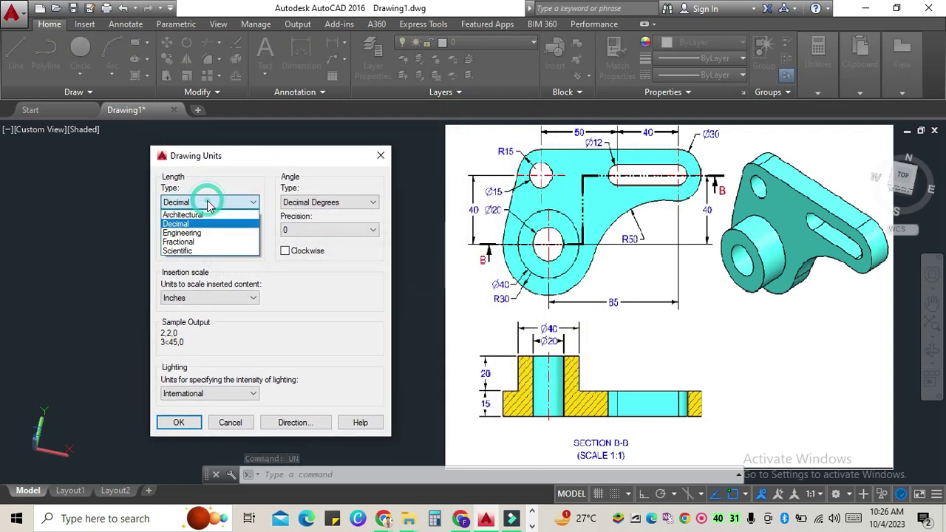
pyautogui.click(201, 223)
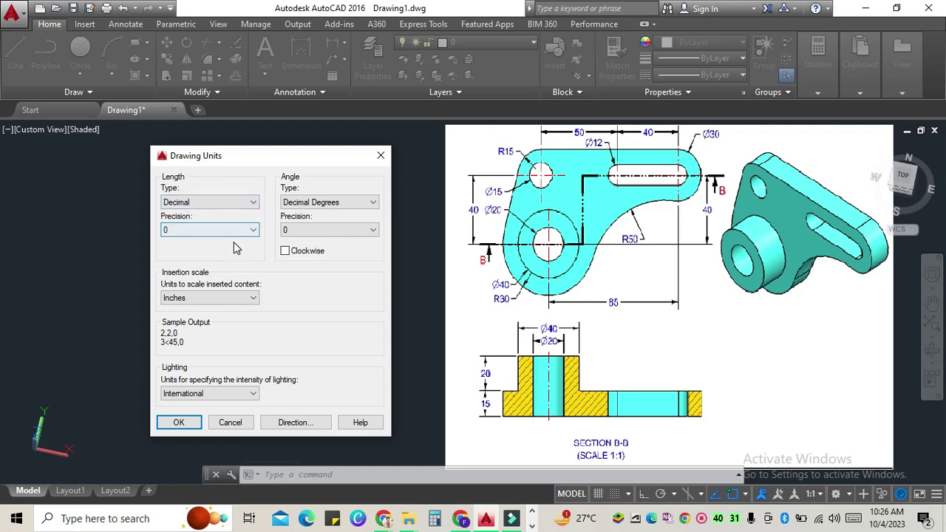
pyautogui.click(235, 231)
pyautogui.click(214, 240)
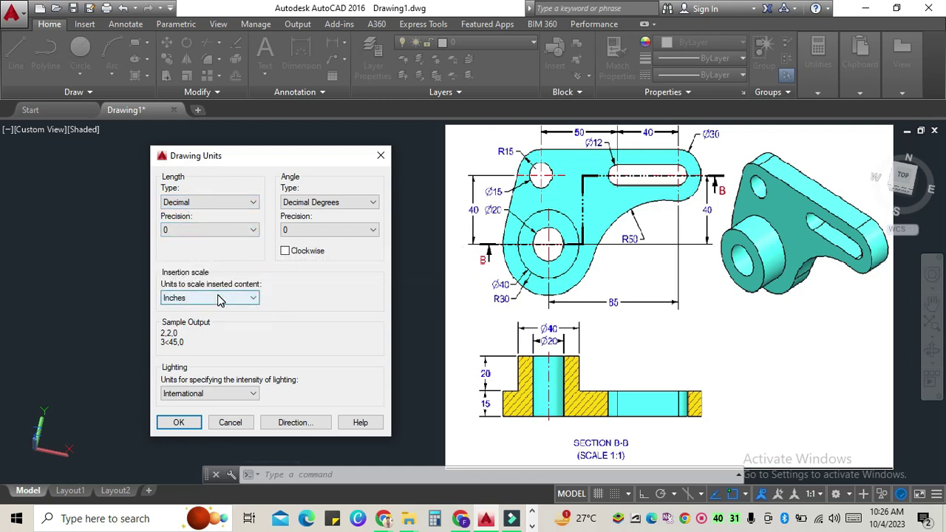
# Step: Accept the units, then draw a radius-30 circle beside the reference and recentre the view on it
pyautogui.click(179, 422)
pyautogui.write('c')
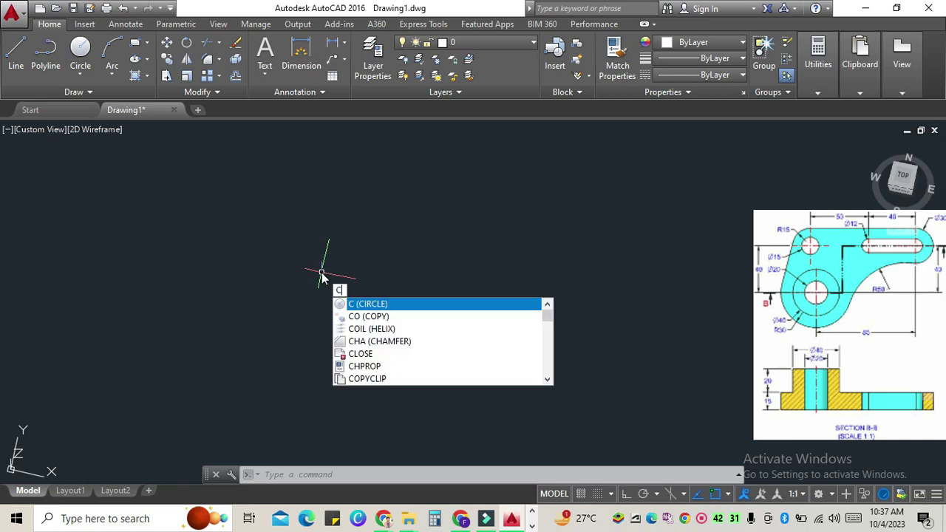
pyautogui.press('Return')
pyautogui.click(296, 264)
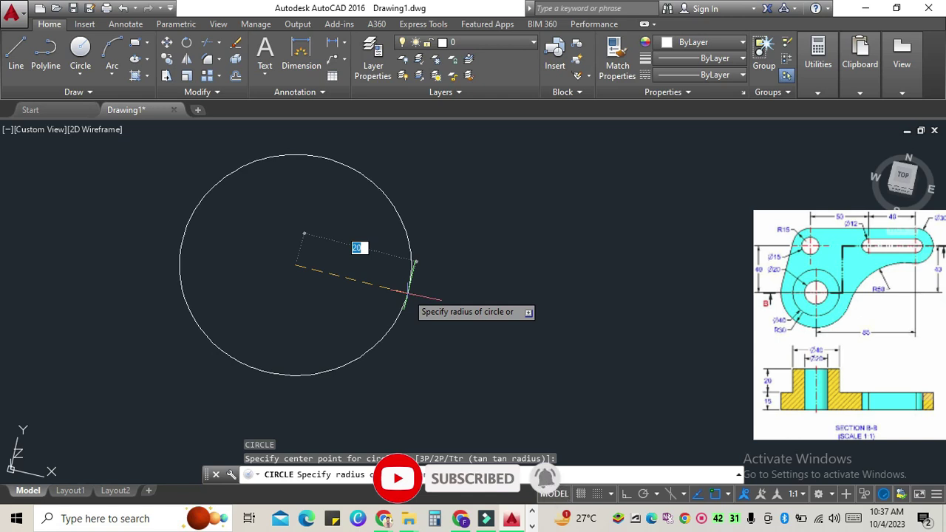
pyautogui.write('1')
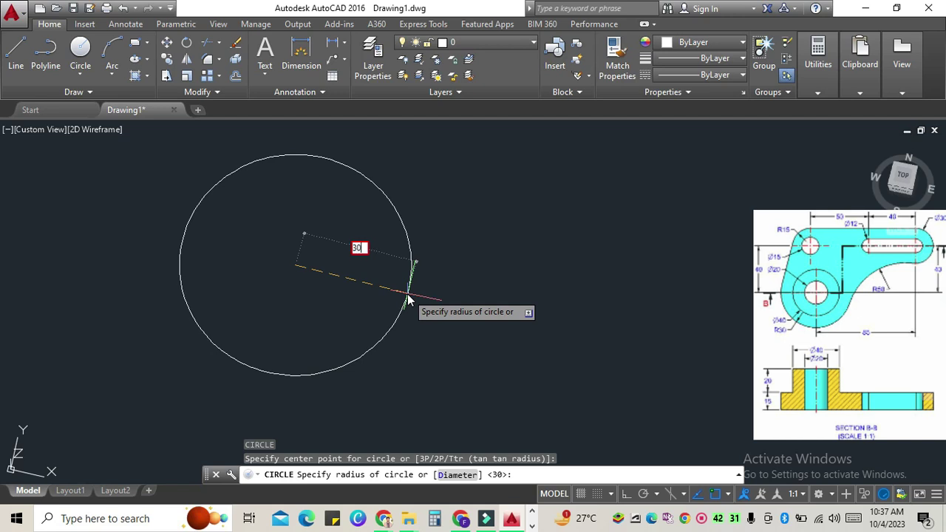
pyautogui.press('Return')
pyautogui.scroll(-4, 406, 293)
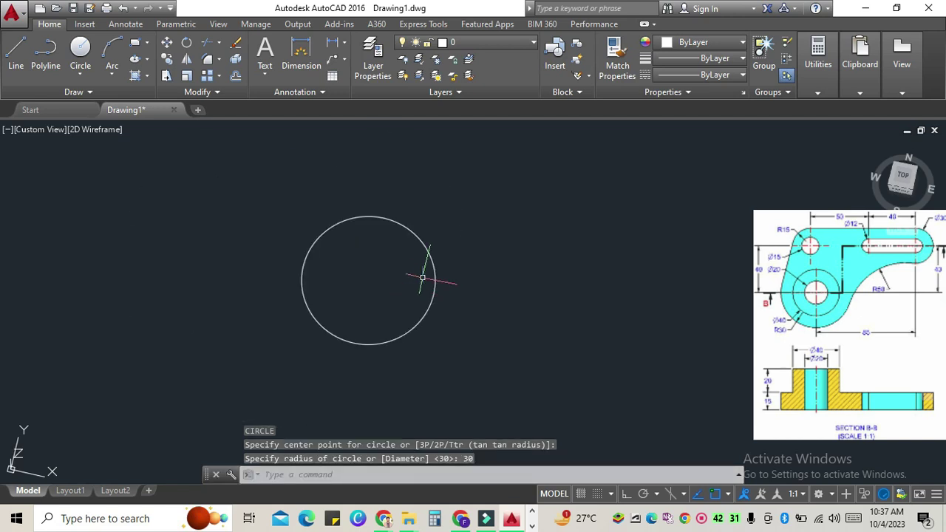
pyautogui.moveTo(422, 271); pyautogui.dragTo(359, 269, button='middle')
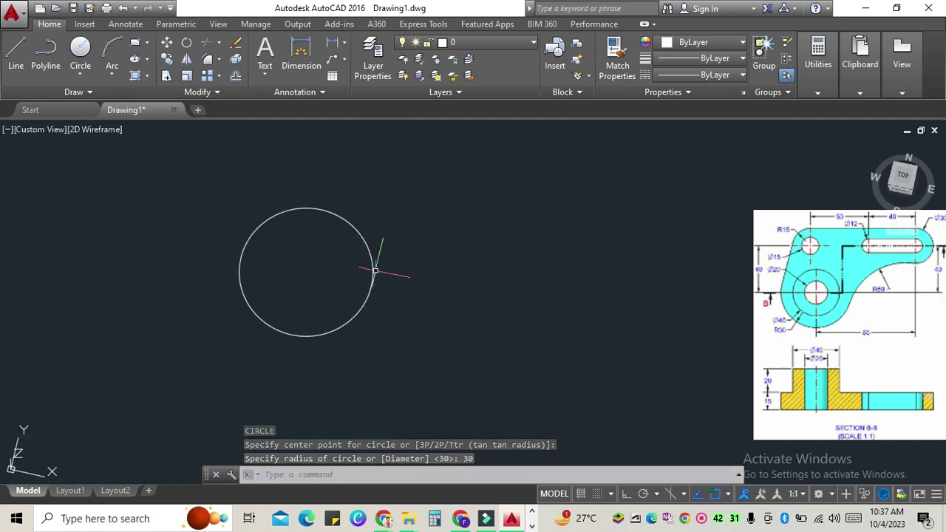
pyautogui.press('Escape')
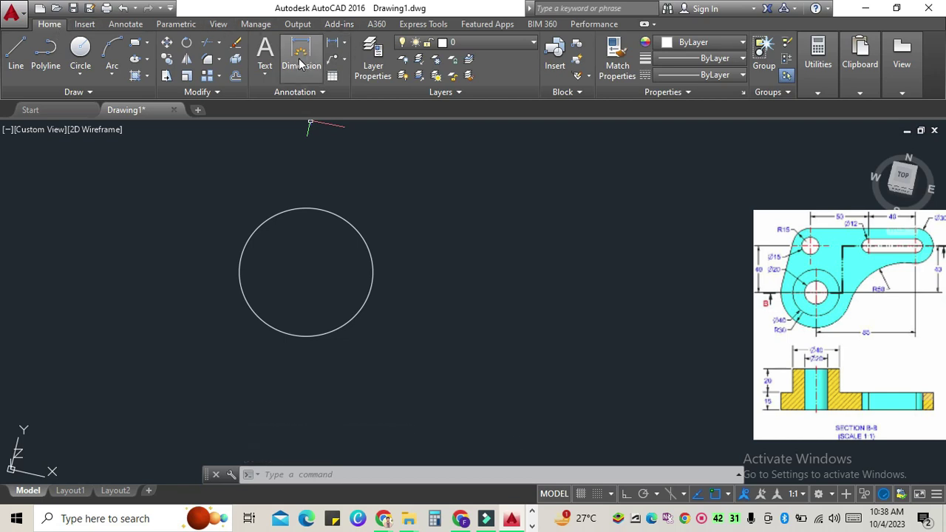
# Step: Dimension the circle's radius as R30.0000, placing the label outside its upper right edge
pyautogui.click(342, 44)
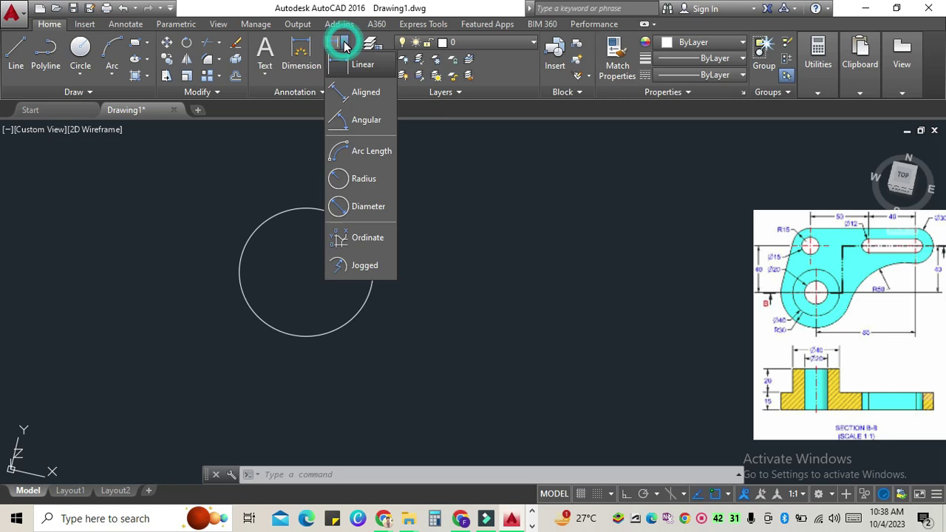
pyautogui.click(374, 177)
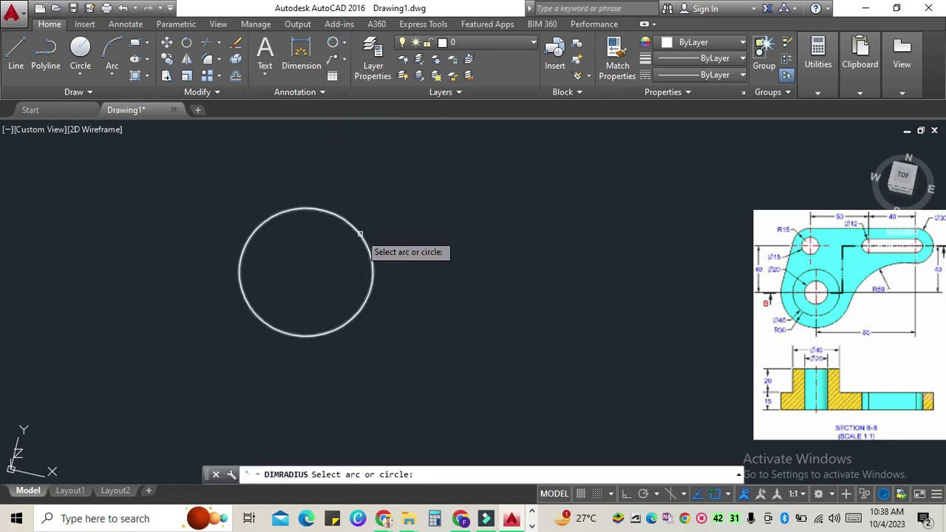
pyautogui.click(361, 235)
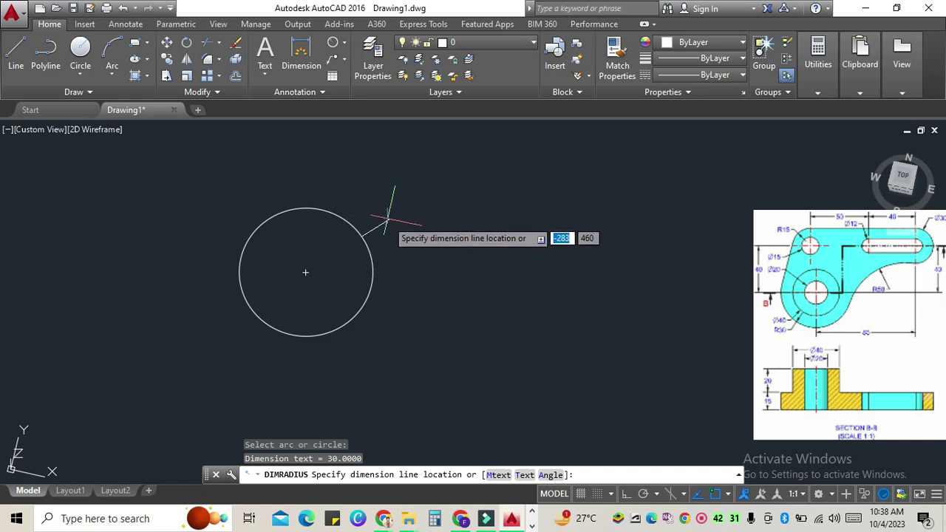
pyautogui.click(387, 218)
pyautogui.scroll(5, 373, 196)
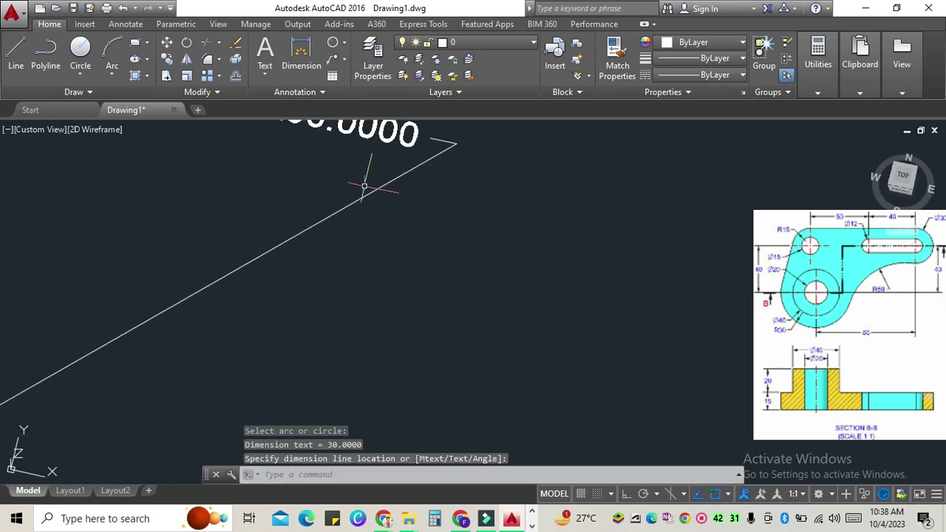
pyautogui.moveTo(344, 151); pyautogui.dragTo(380, 232, button='middle')
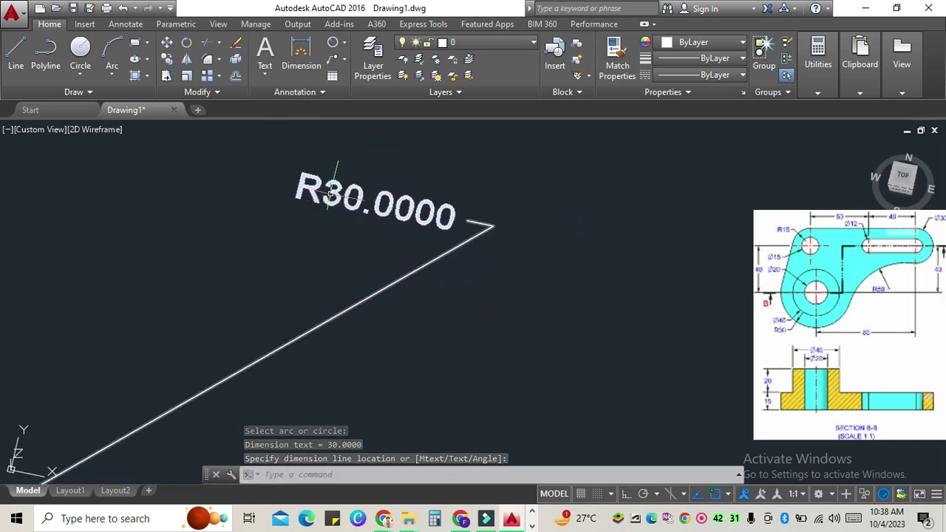
pyautogui.scroll(-4, 336, 194)
pyautogui.scroll(-4, 344, 198)
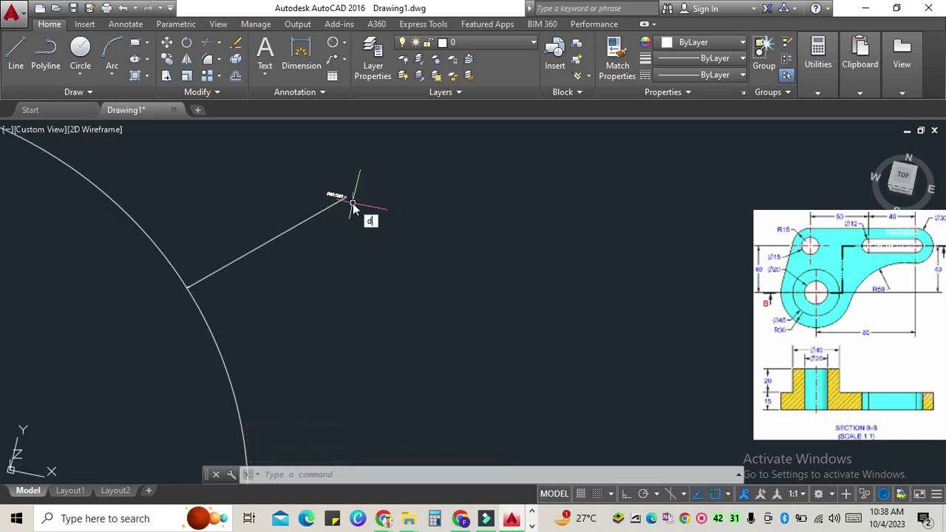
# Step: Change the Standard dimension style's text height to 2 and make Standard the current style
pyautogui.press('Return')
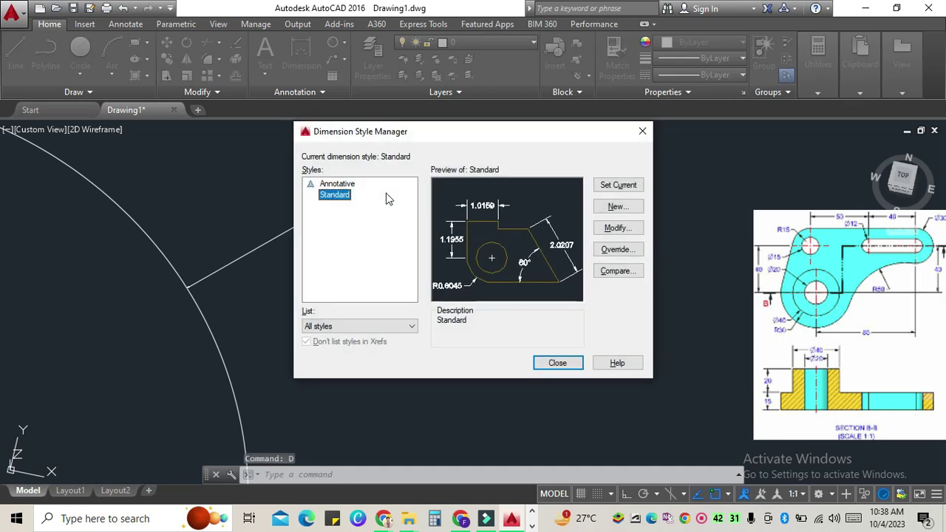
pyautogui.click(620, 208)
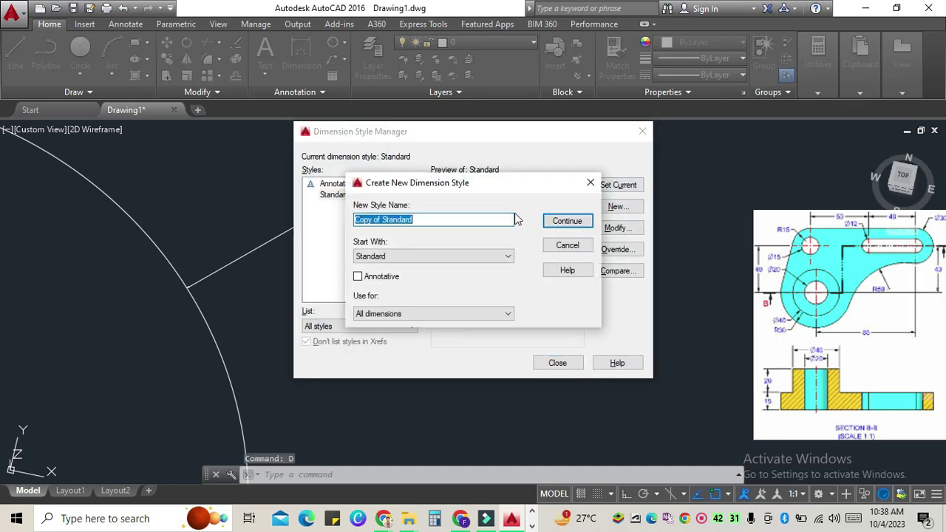
pyautogui.press('Escape')
pyautogui.click(628, 184)
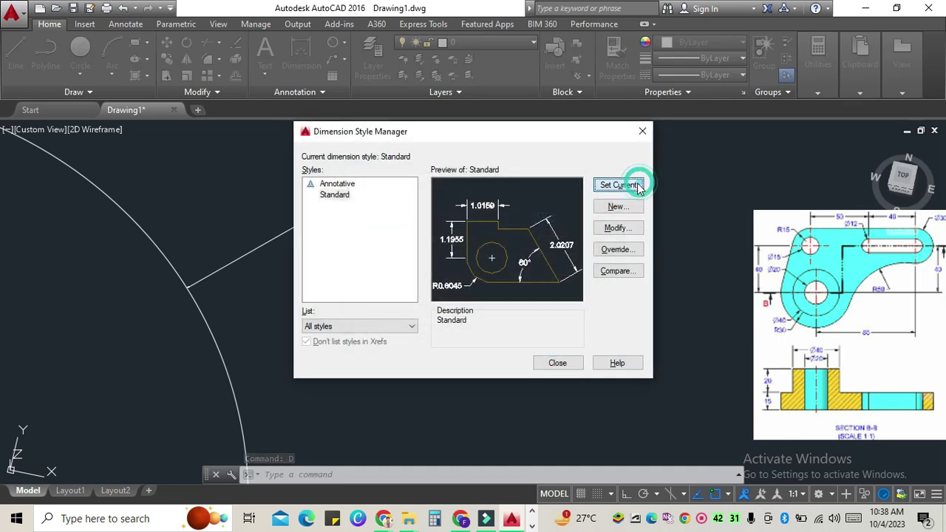
pyautogui.click(619, 228)
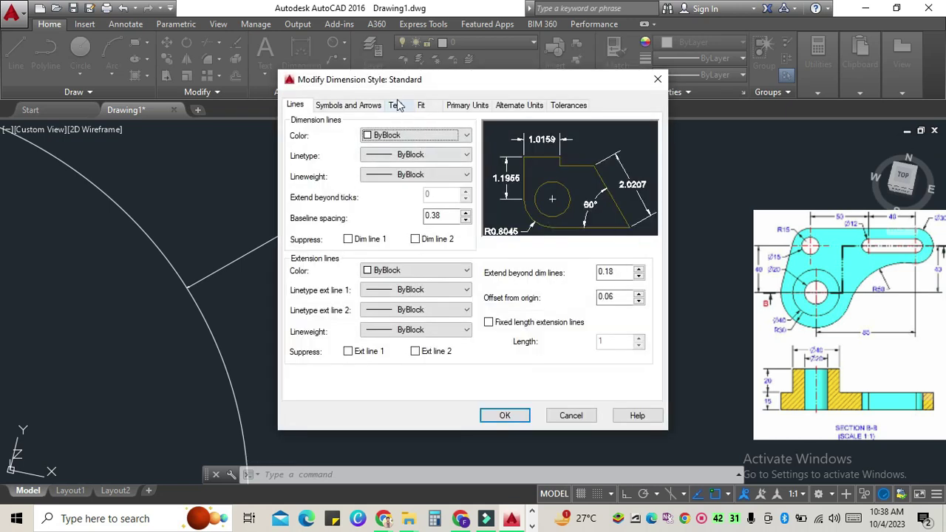
pyautogui.click(395, 105)
pyautogui.click(447, 205)
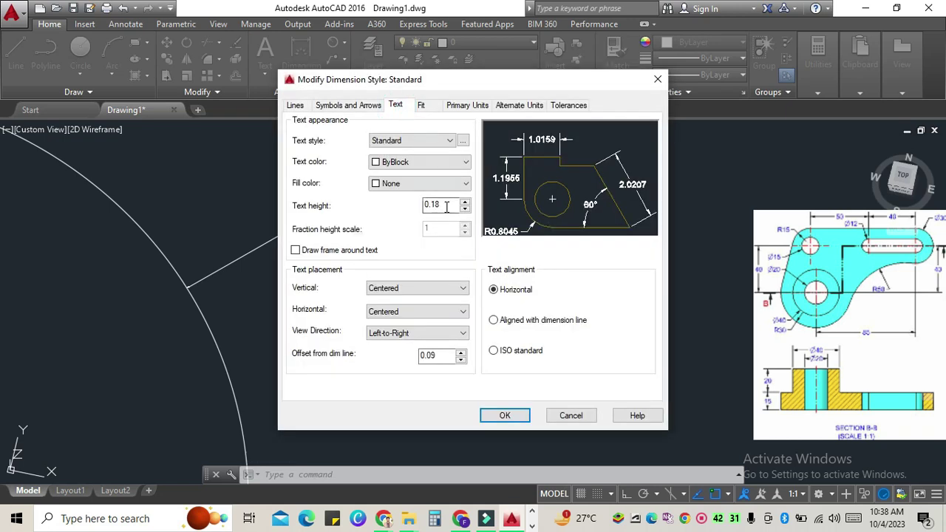
pyautogui.click(465, 203)
pyautogui.write('2')
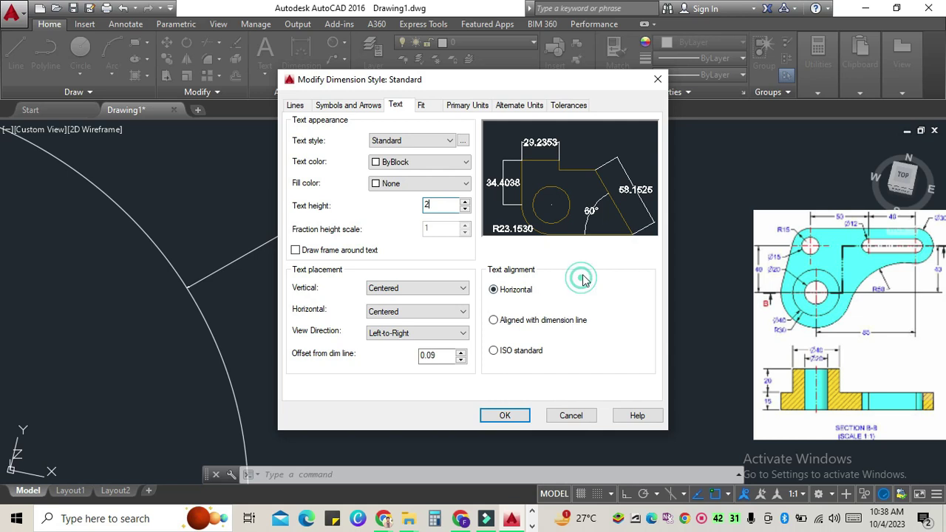
pyautogui.click(505, 414)
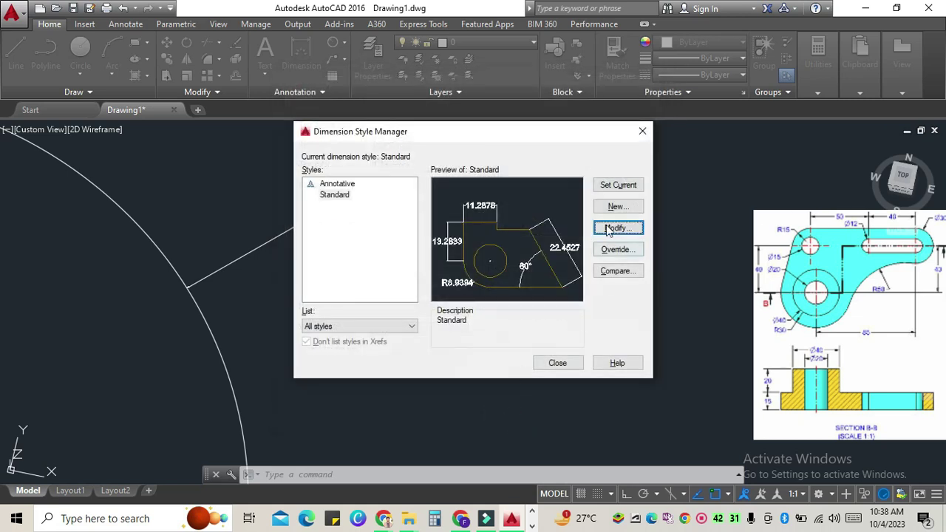
pyautogui.click(615, 187)
pyautogui.click(557, 363)
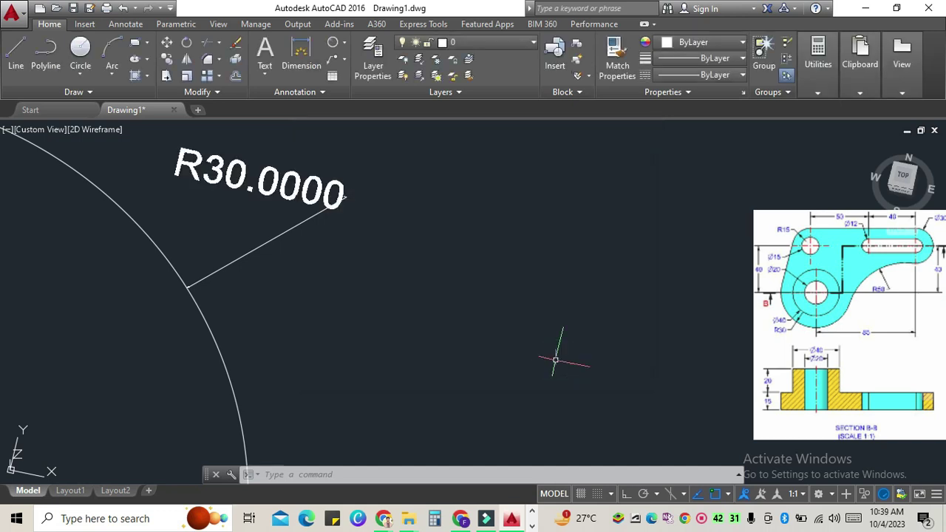
pyautogui.scroll(-5, 414, 247)
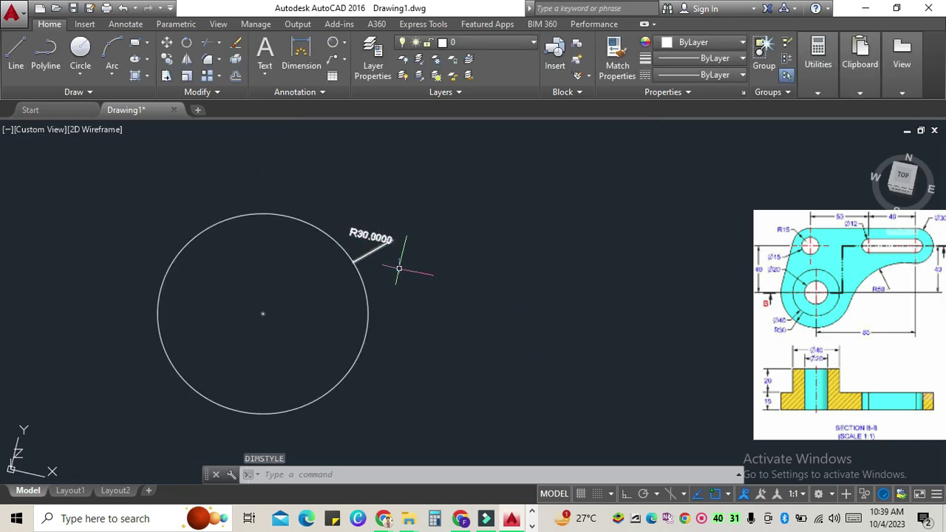
pyautogui.moveTo(399, 268); pyautogui.dragTo(408, 249, button='middle')
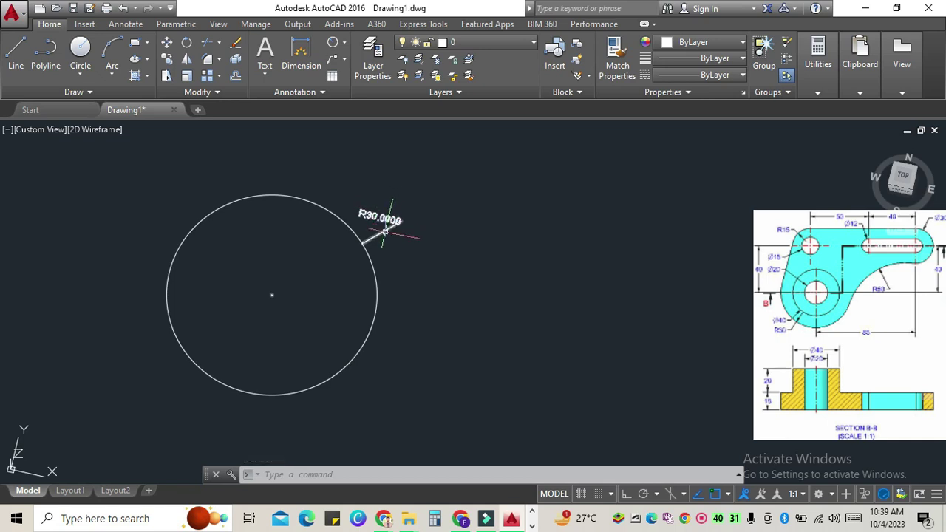
# Step: Delete the R30 radius dimension from the circle
pyautogui.click(384, 231)
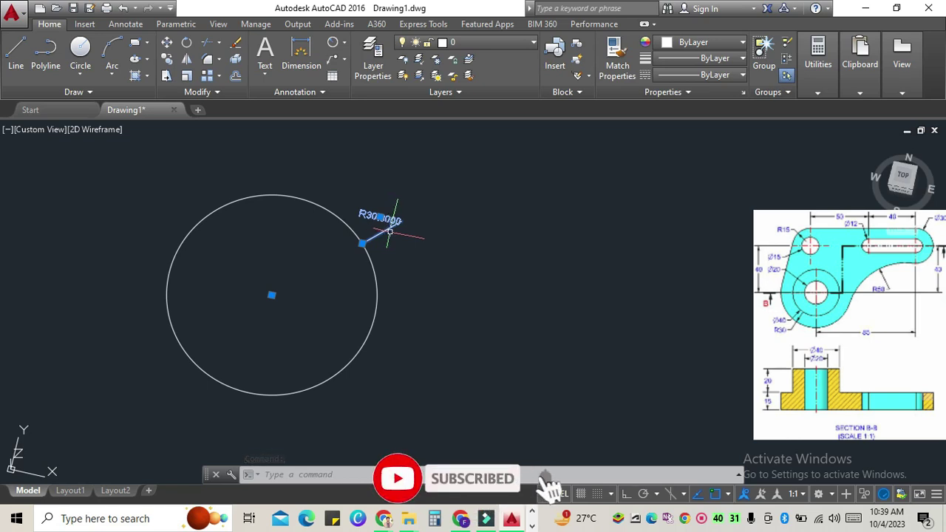
pyautogui.press('Delete')
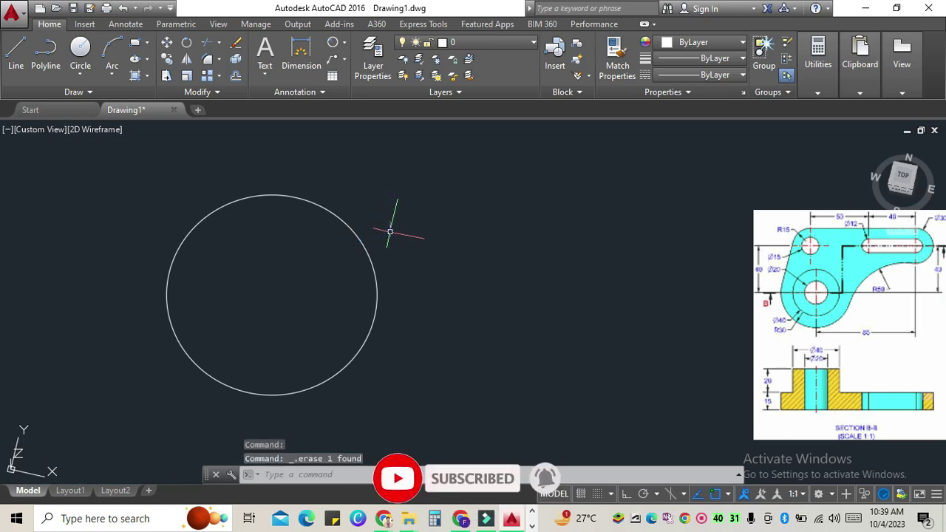
pyautogui.scroll(-2, 390, 232)
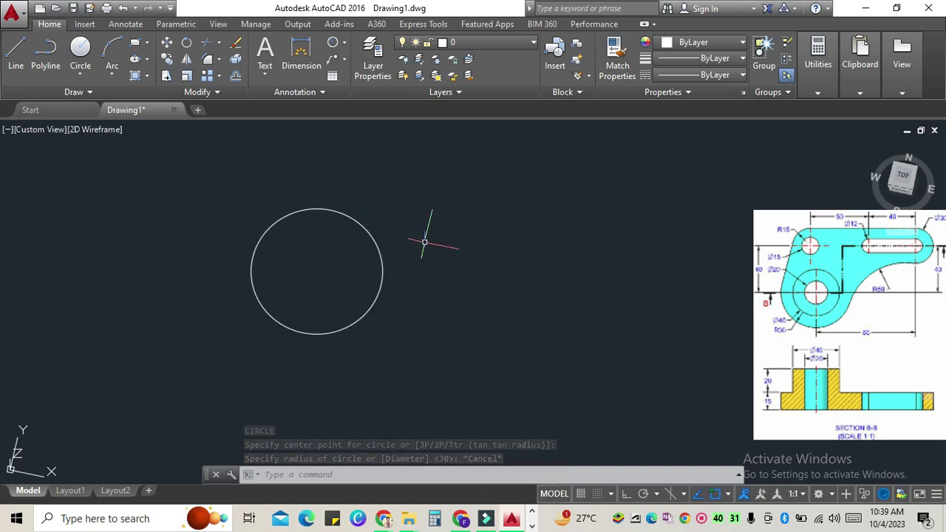
# Step: Draw a 40-diameter circle concentric with the radius-30 circle
pyautogui.write('c')
pyautogui.press('Return')
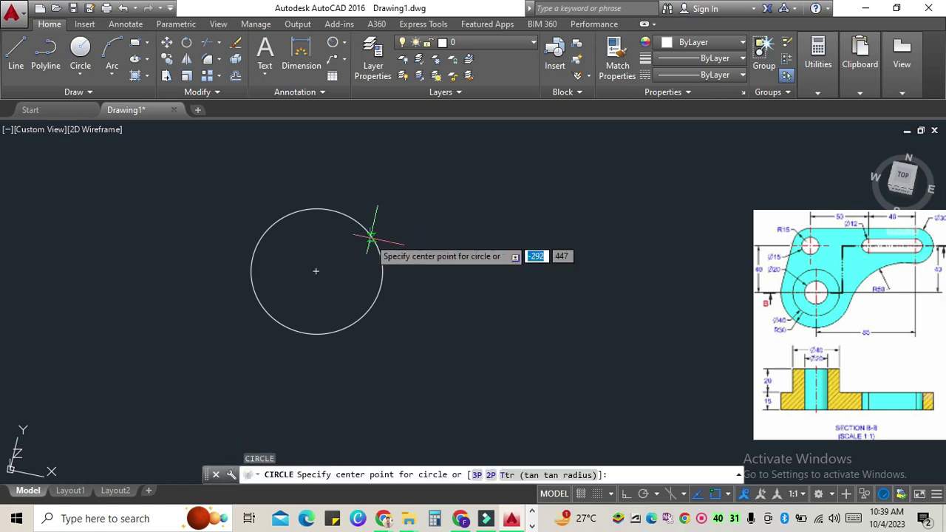
pyautogui.click(316, 271)
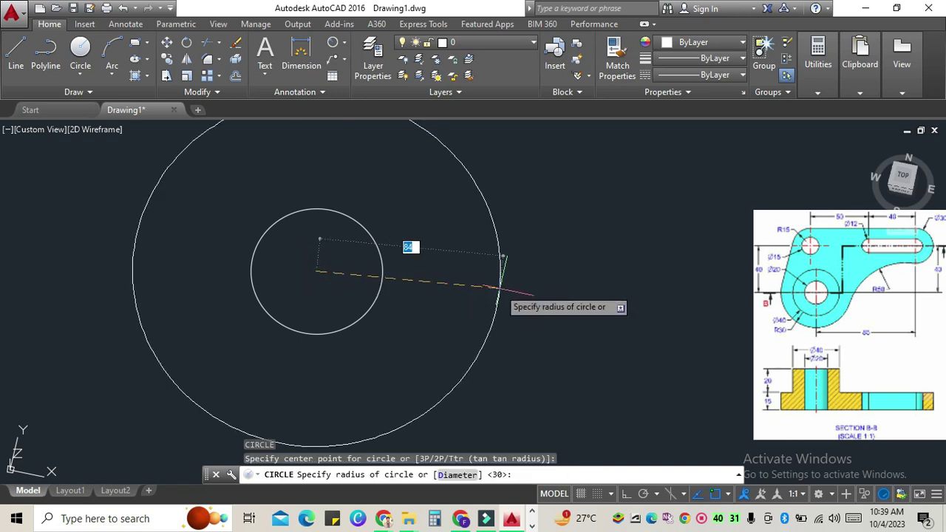
pyautogui.write('d')
pyautogui.press('Return')
pyautogui.write('40')
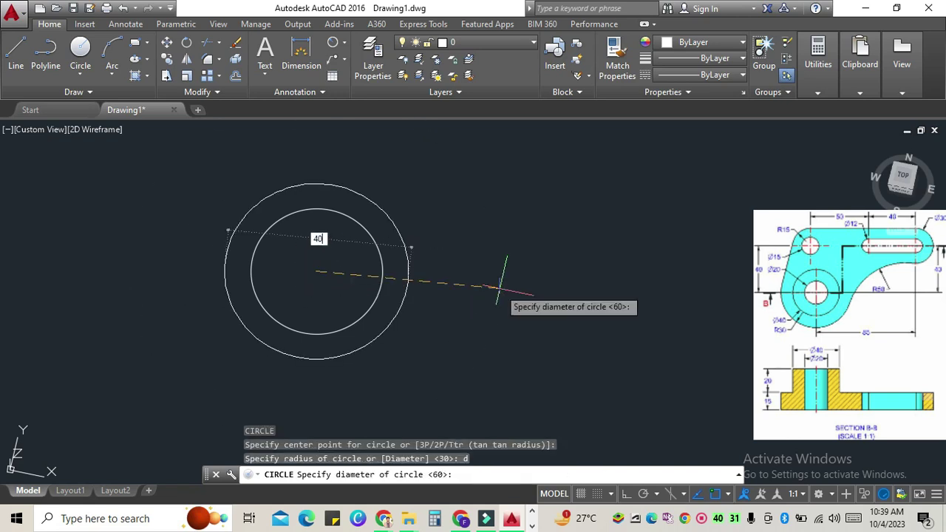
pyautogui.press('Return')
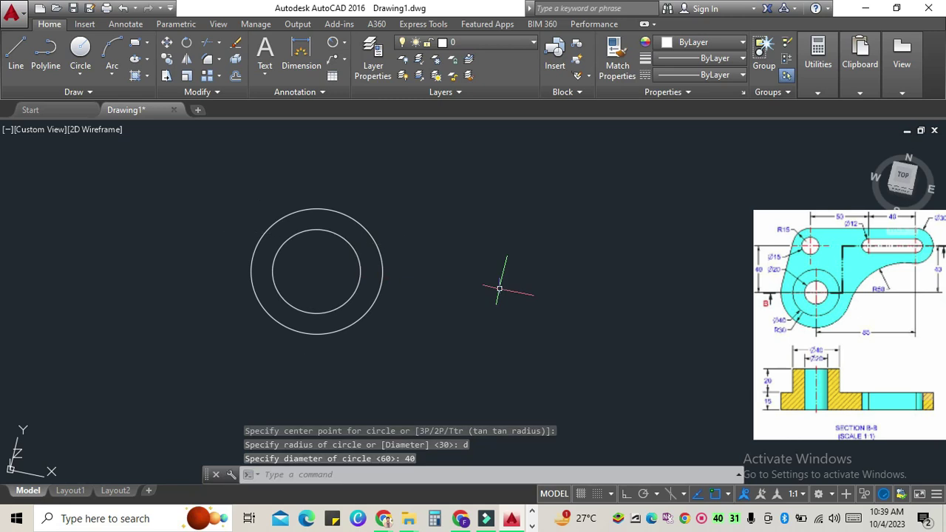
pyautogui.write('c')
# Step: Add a third concentric circle with diameter 20
pyautogui.press('Return')
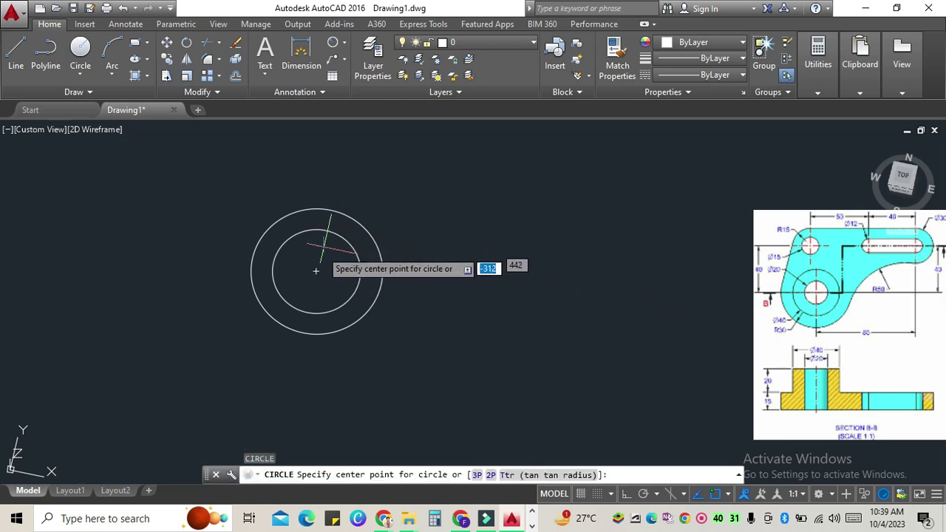
pyautogui.click(315, 272)
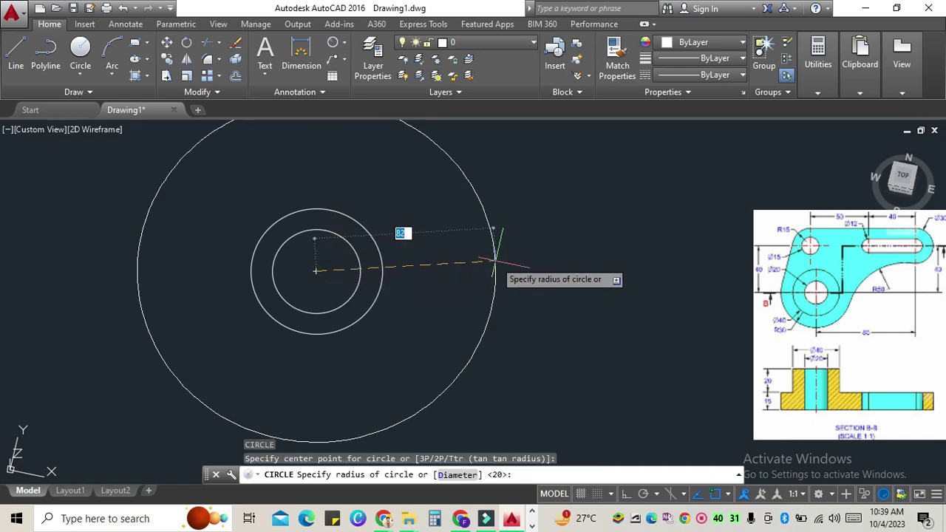
pyautogui.write('d')
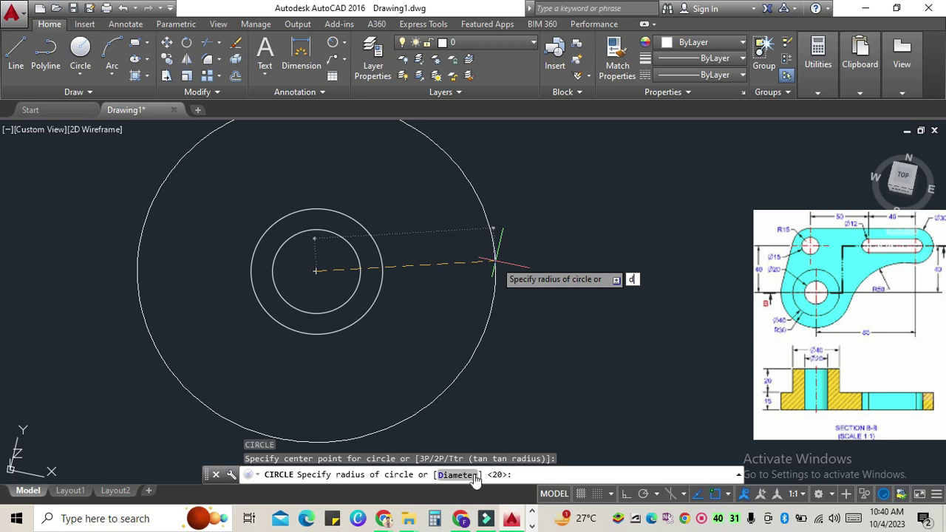
pyautogui.click(536, 476)
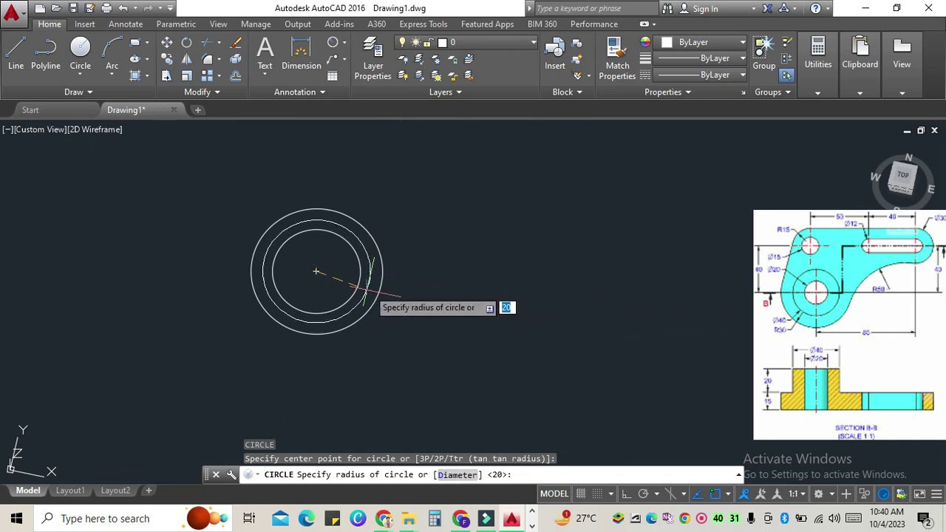
pyautogui.click(457, 475)
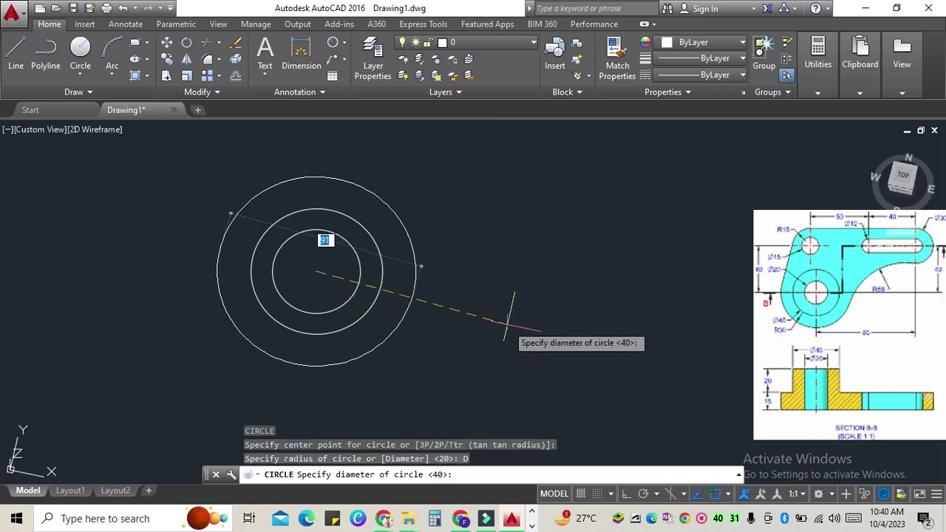
pyautogui.write('20')
pyautogui.press('Return')
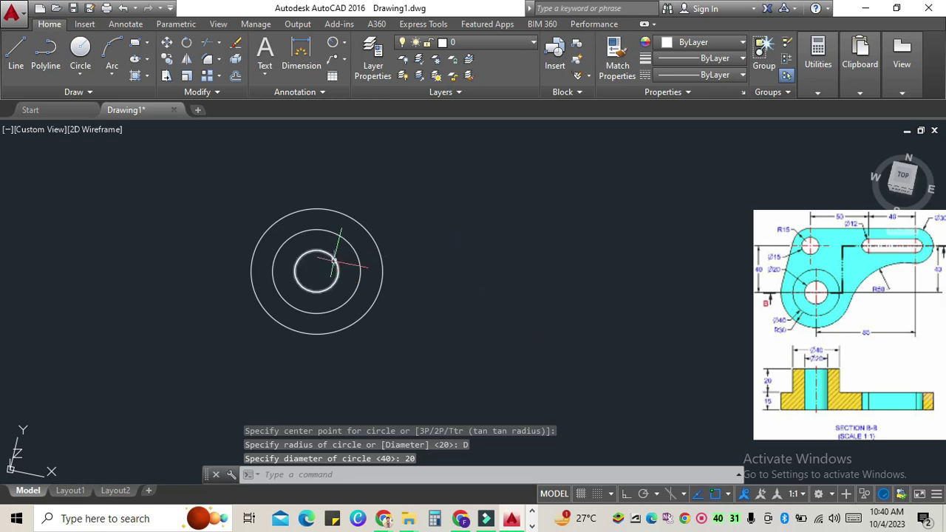
# Step: Turn Ortho on and begin a line at the circles' centre
pyautogui.write('l')
pyautogui.press('Return')
pyautogui.click(352, 300)
pyautogui.press('F8')
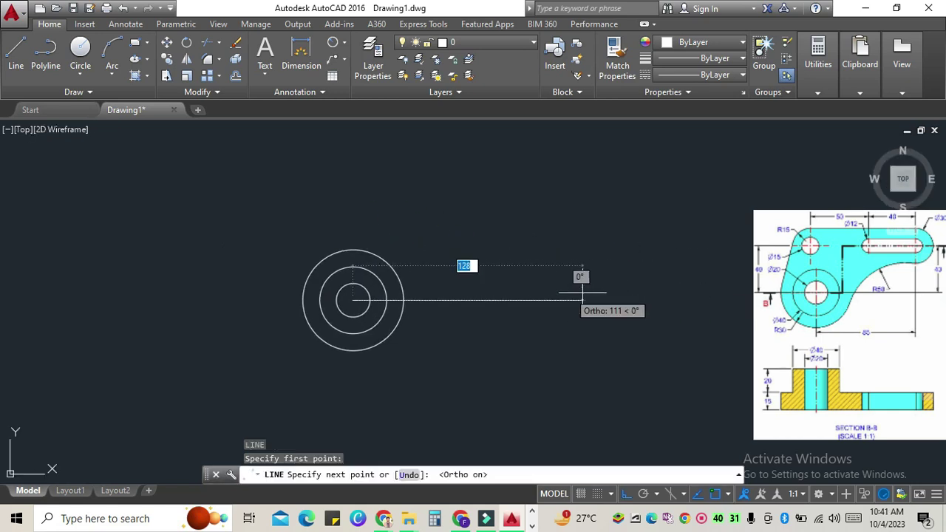
# Step: With Ortho on, draw an 85-unit horizontal segment rightward, then a 40-unit vertical segment up
pyautogui.scroll(2, 571, 300)
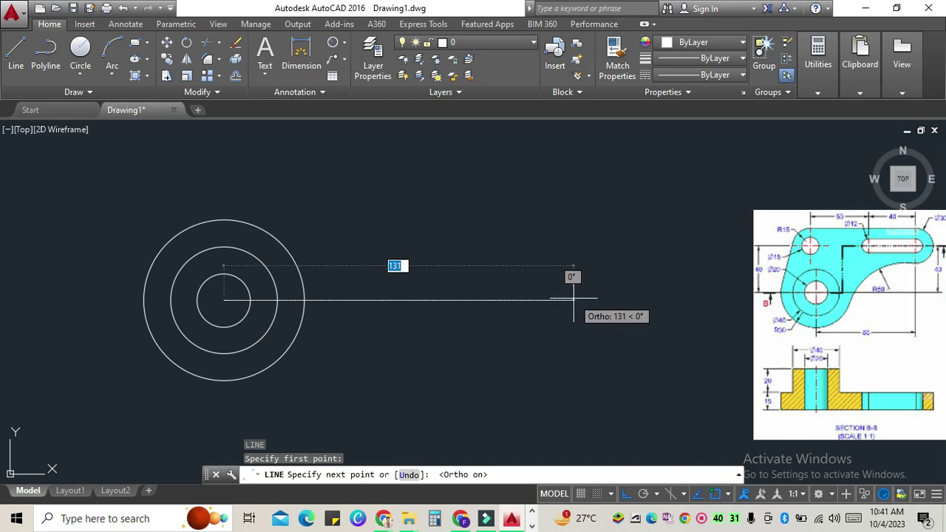
pyautogui.write('8')
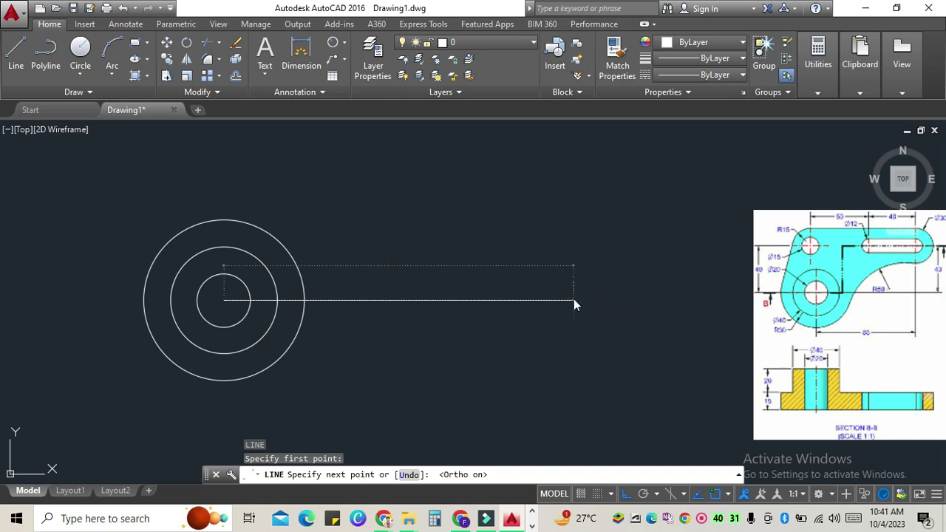
pyautogui.press('Return')
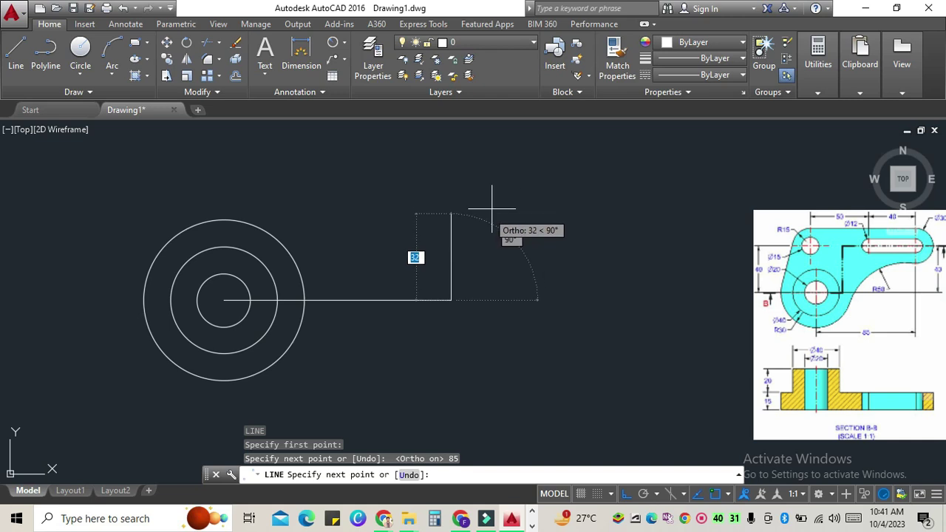
pyautogui.moveTo(496, 194); pyautogui.dragTo(600, 235, button='middle')
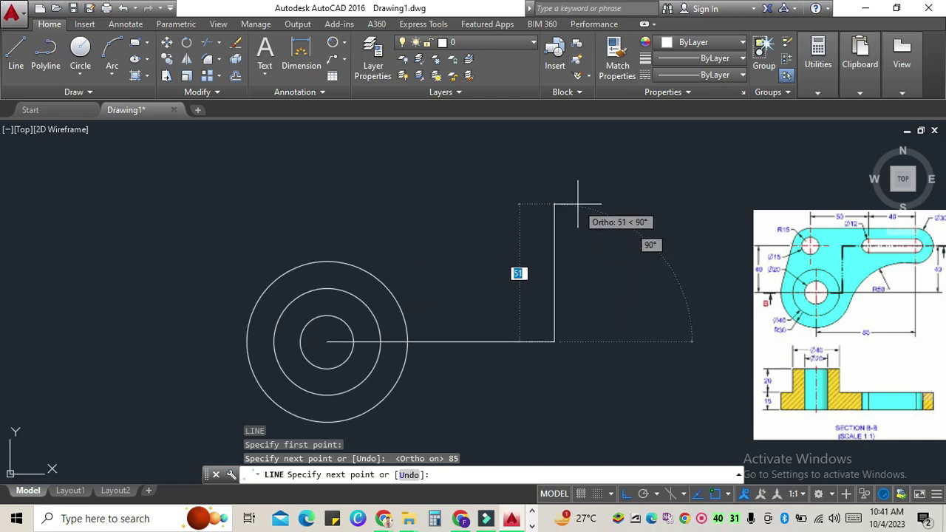
pyautogui.write('40')
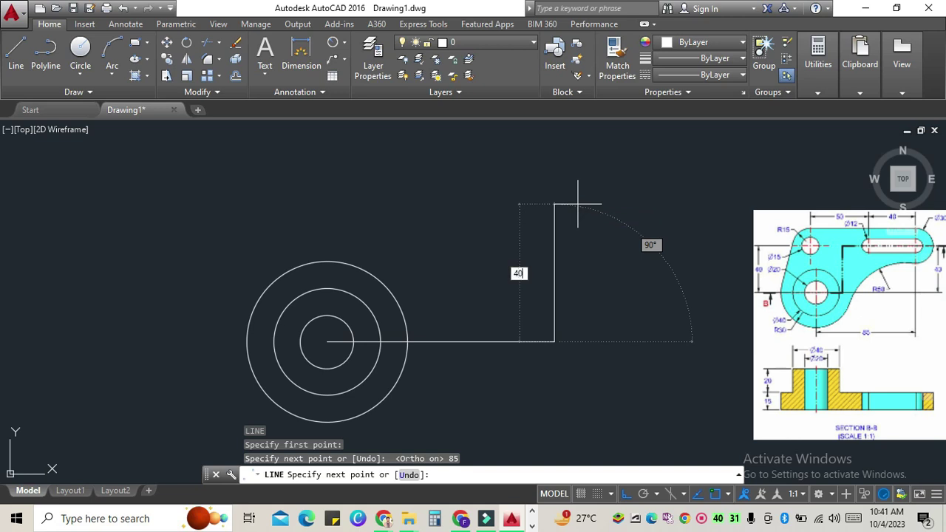
pyautogui.press('Return')
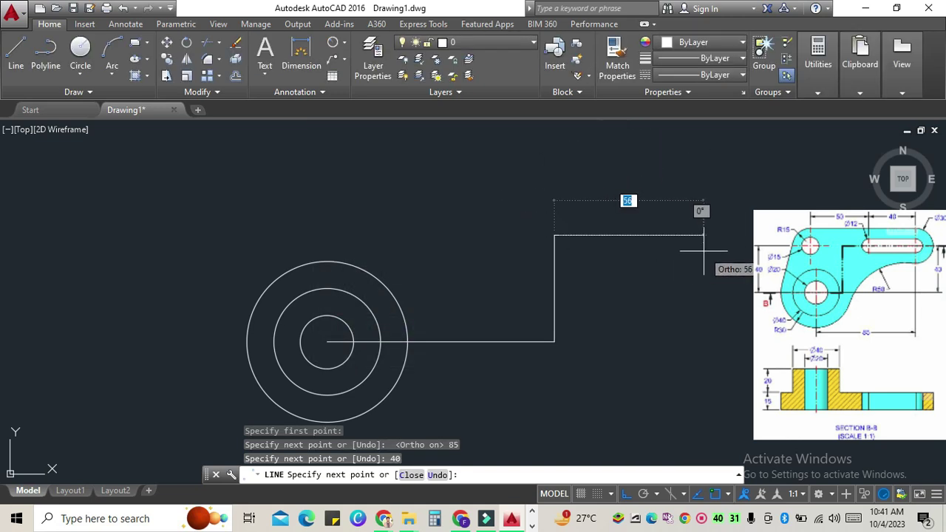
pyautogui.press('Escape')
pyautogui.moveTo(675, 258); pyautogui.dragTo(764, 249, button='middle')
pyautogui.write('c')
pyautogui.press('Return')
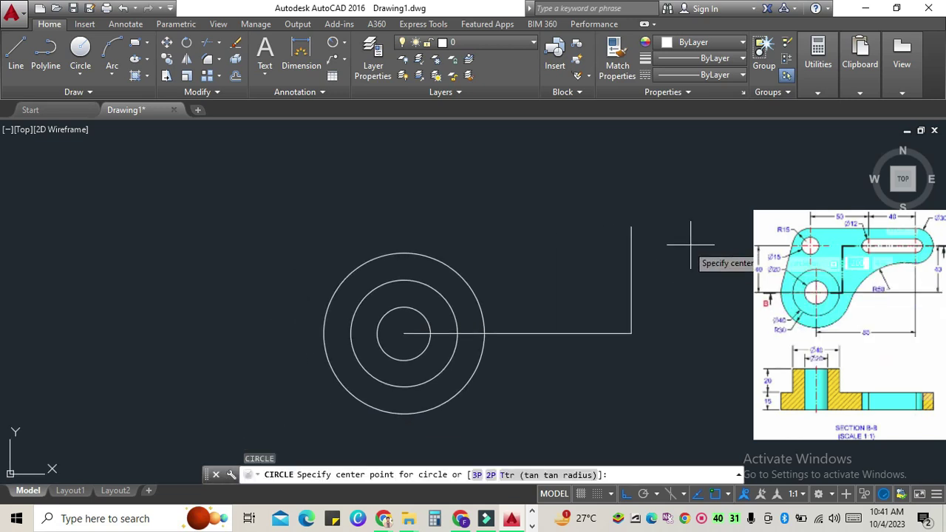
# Step: Draw a 30-diameter circle centred on the vertical line's top end
pyautogui.click(631, 226)
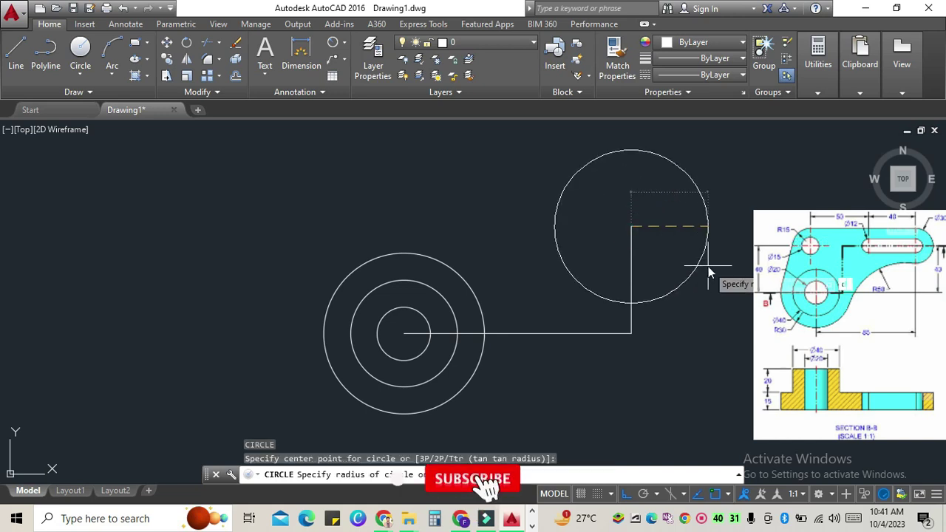
pyautogui.write('d')
pyautogui.press('Return')
pyautogui.press('Return')
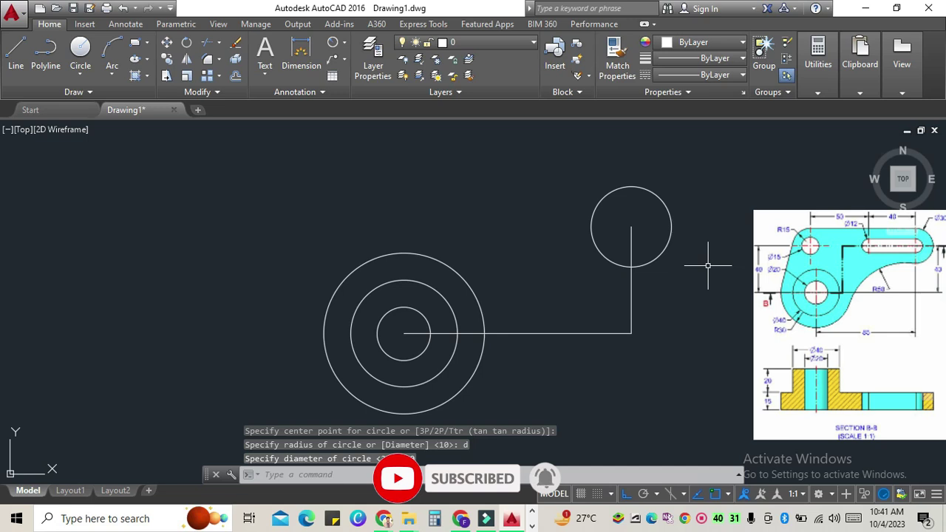
# Step: Add a concentric 12-diameter circle at the same centre
pyautogui.write('c')
pyautogui.press('Return')
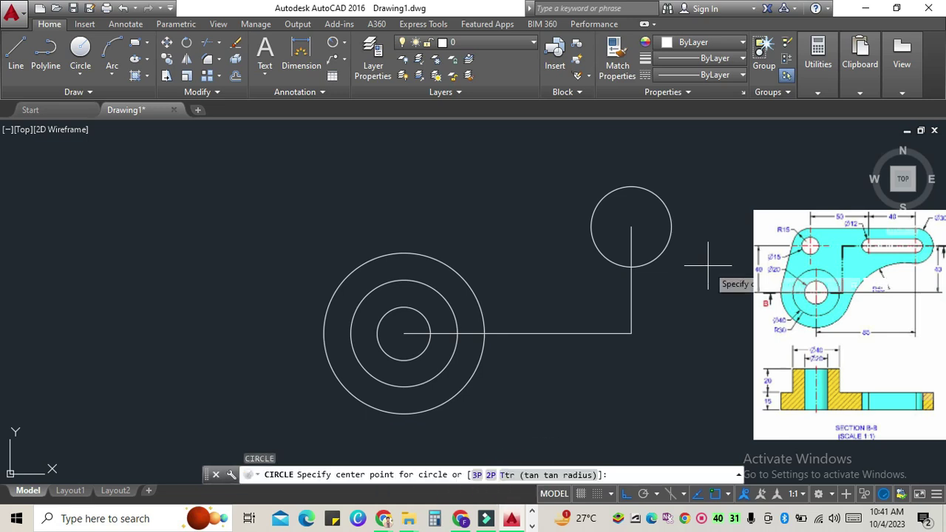
pyautogui.click(631, 227)
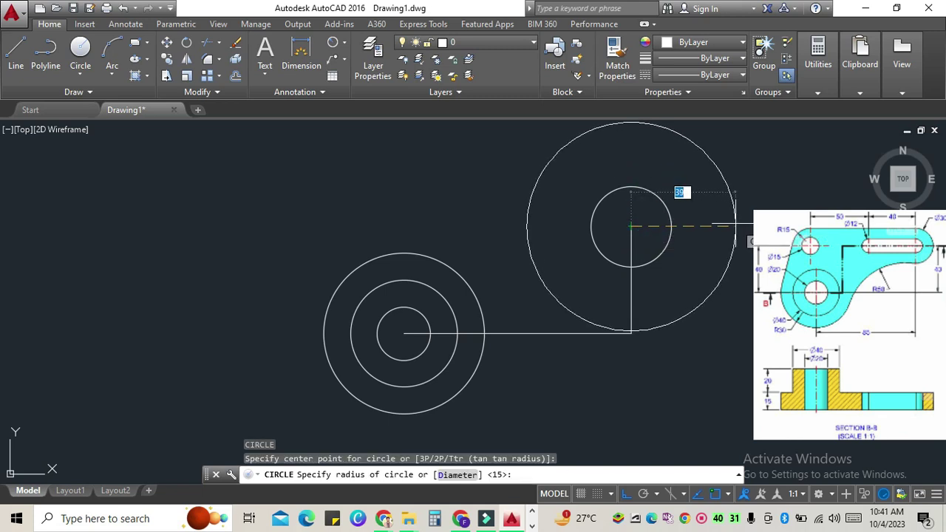
pyautogui.write('d')
pyautogui.press('Return')
pyautogui.write('12')
pyautogui.press('Return')
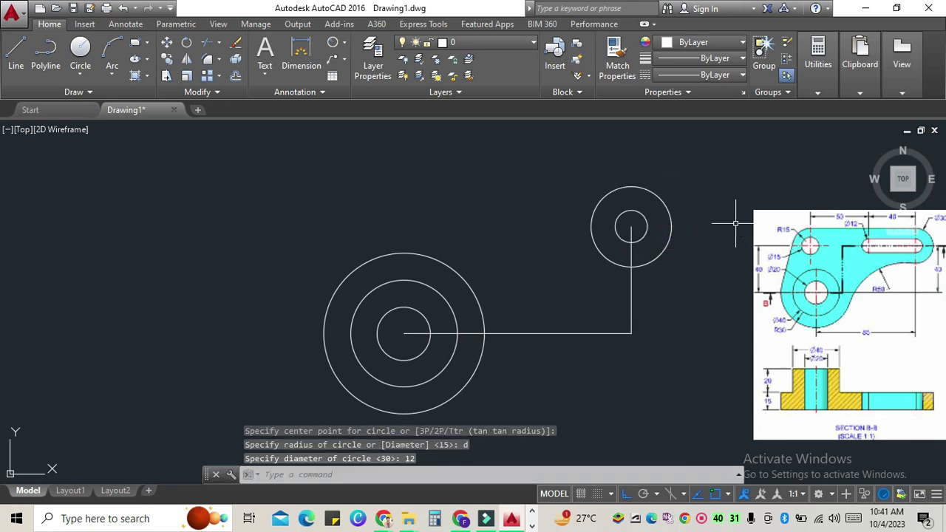
pyautogui.write('l')
pyautogui.press('Return')
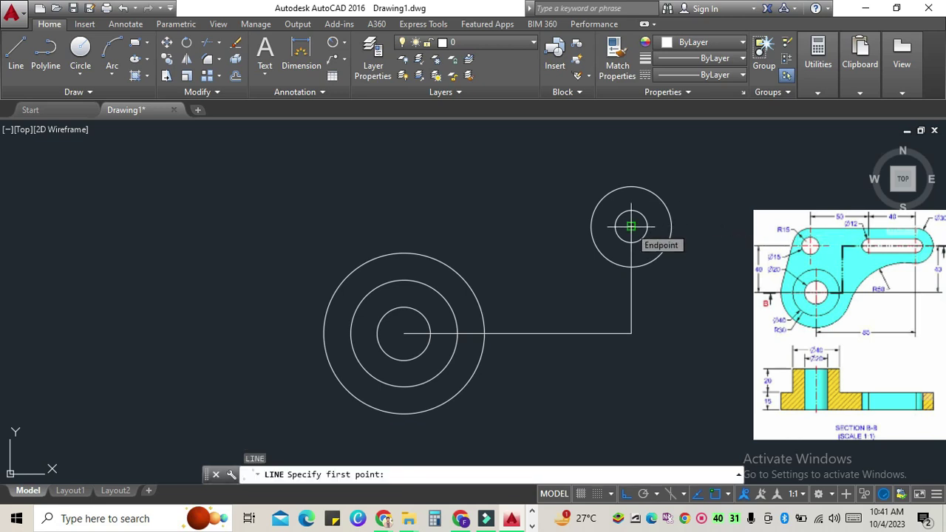
# Step: Draw a 40-unit horizontal line leftward from the small upper circle's centre
pyautogui.click(631, 226)
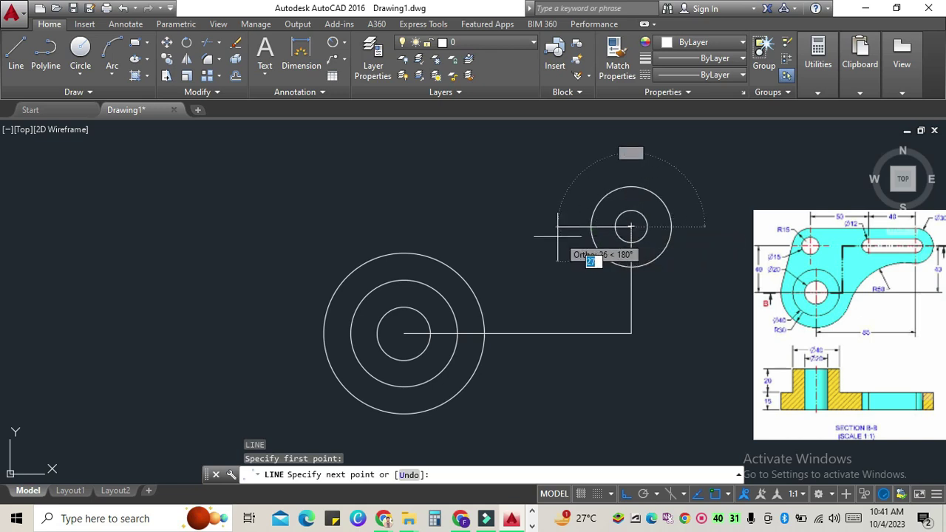
pyautogui.write('40')
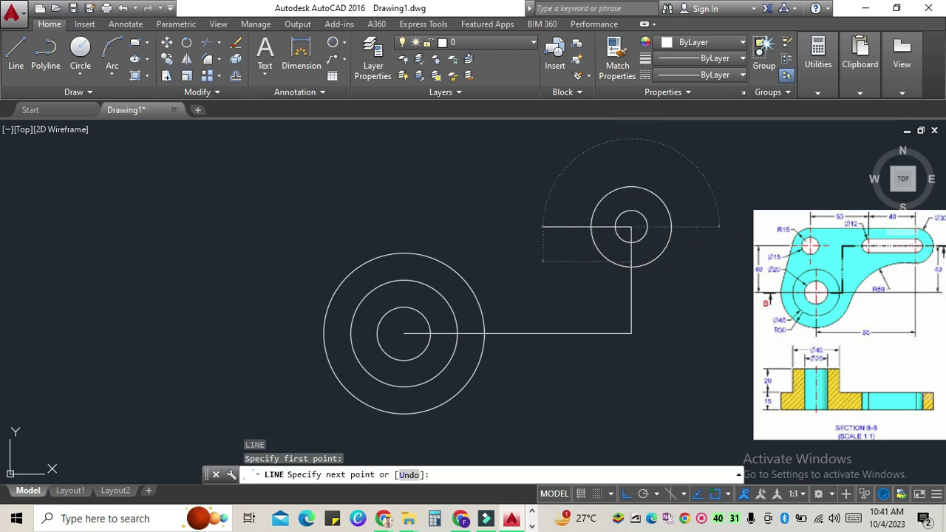
pyautogui.press('Return')
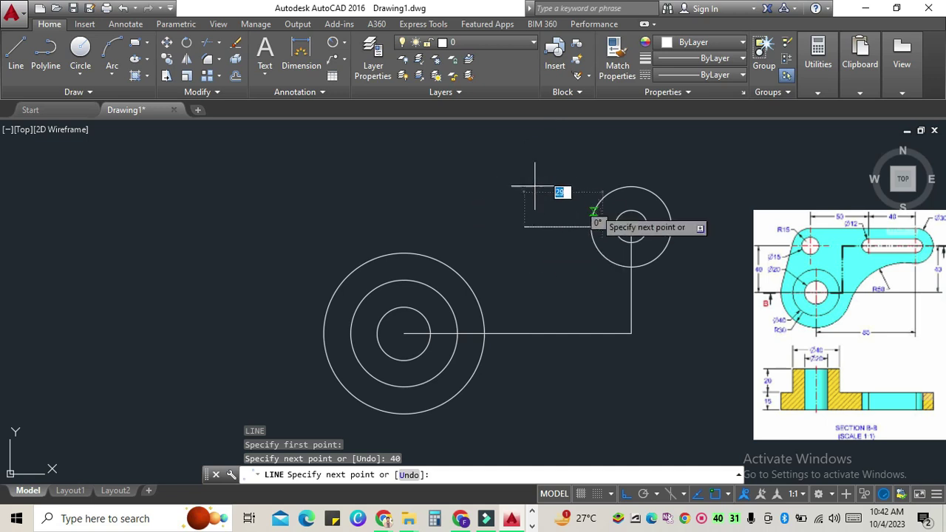
pyautogui.press('Escape')
pyautogui.write('c')
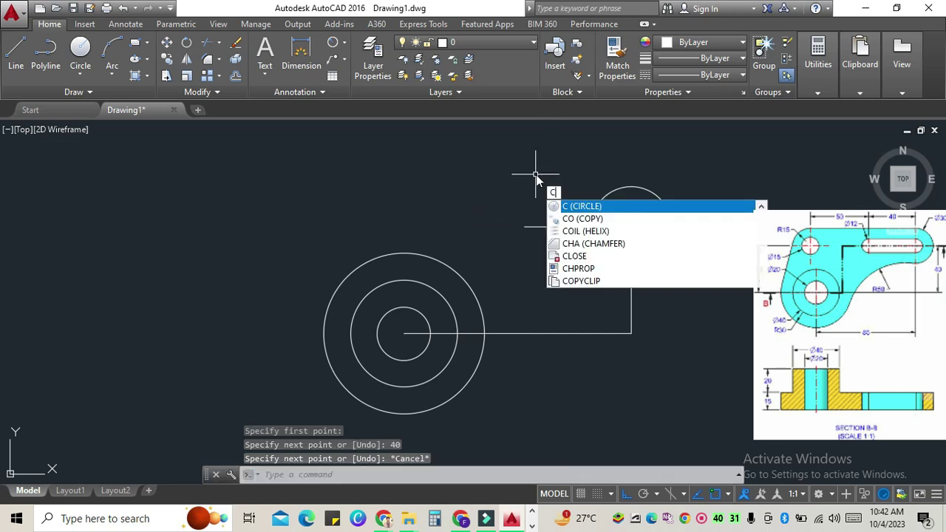
pyautogui.press('Escape')
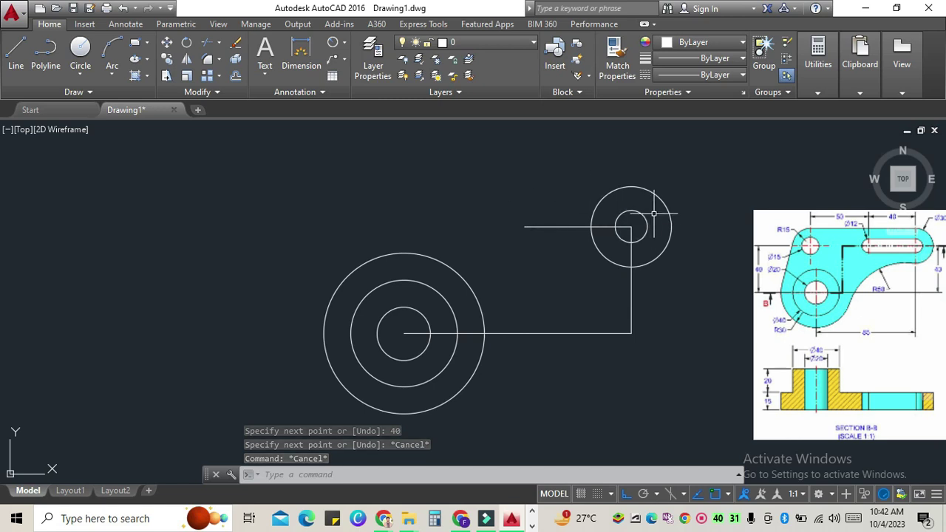
pyautogui.write('c')
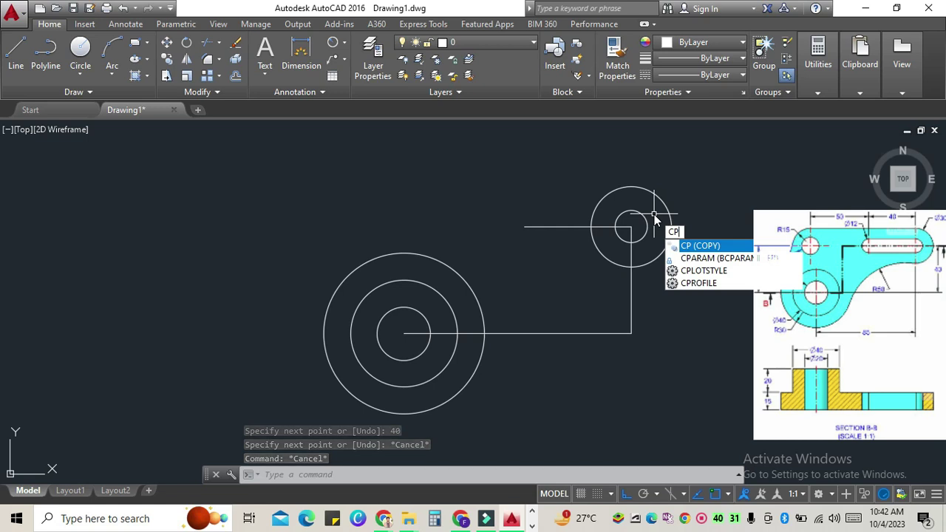
pyautogui.press('Return')
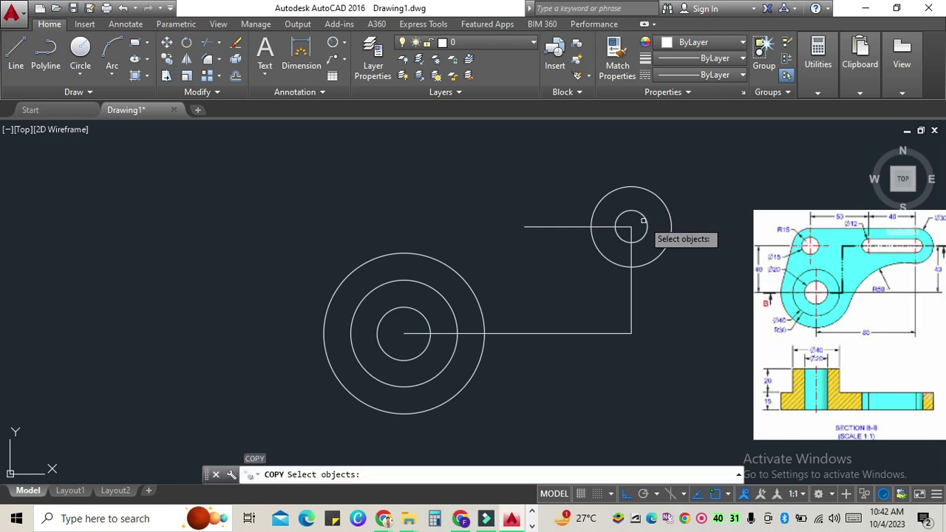
# Step: Copy the 12-diameter circle to the left end of the 40-unit line
pyautogui.click(644, 220)
pyautogui.press('Return')
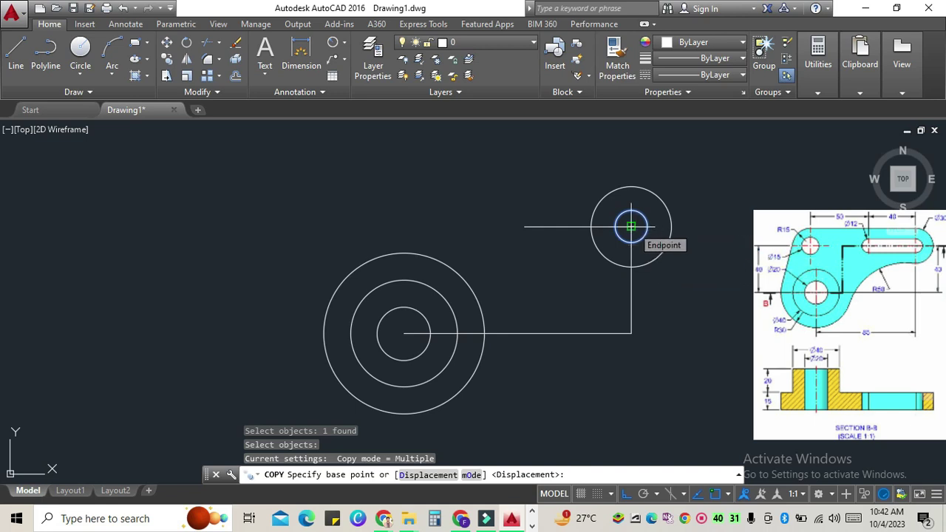
pyautogui.click(631, 226)
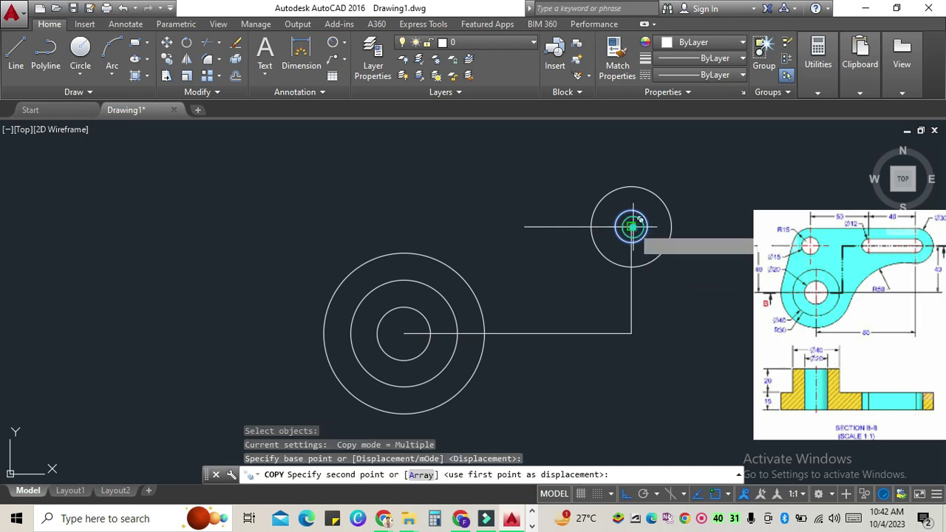
pyautogui.click(525, 226)
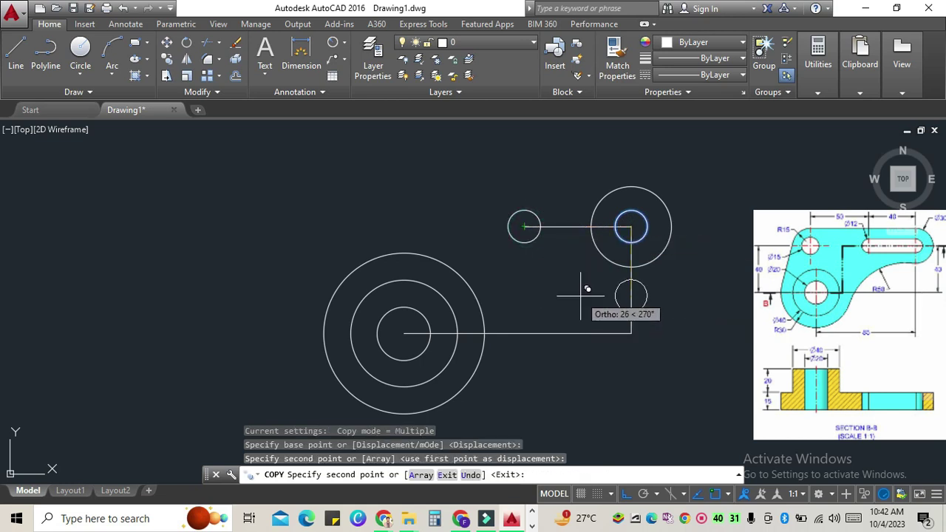
pyautogui.press('Escape')
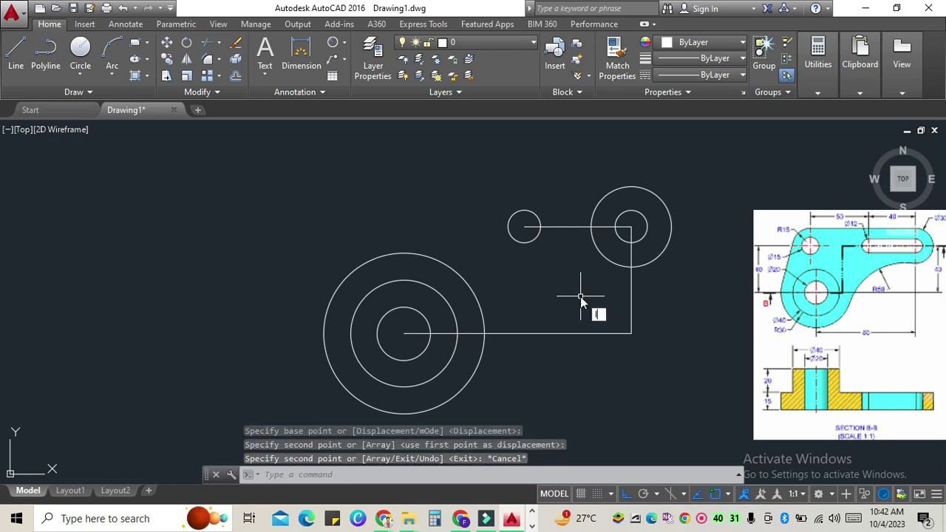
# Step: Draw the top and bottom slot lines joining the copied circle to the inner right circle
pyautogui.write('l')
pyautogui.press('Return')
pyautogui.click(524, 209)
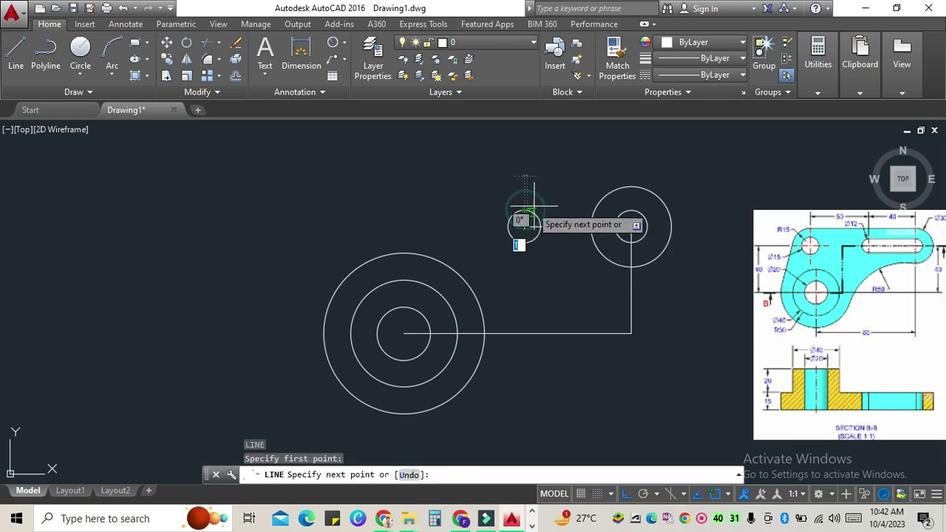
pyautogui.click(631, 210)
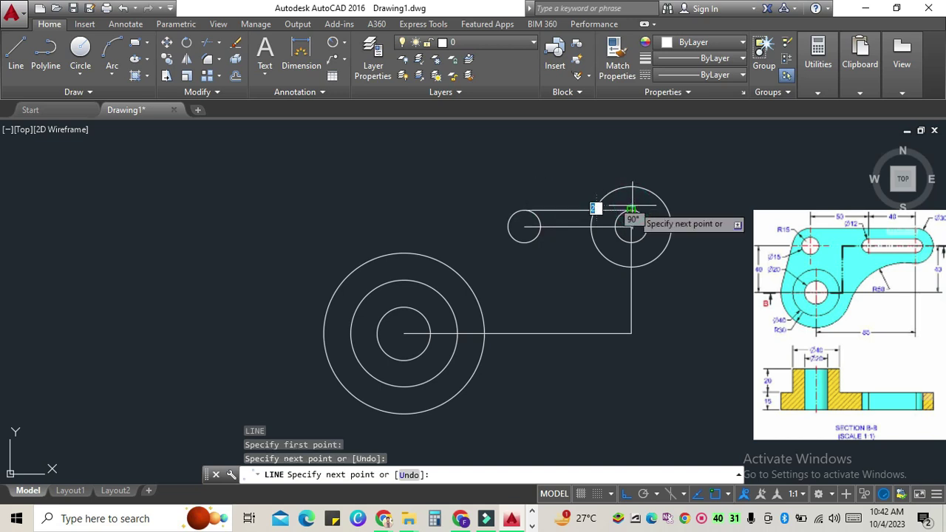
pyautogui.press('Escape')
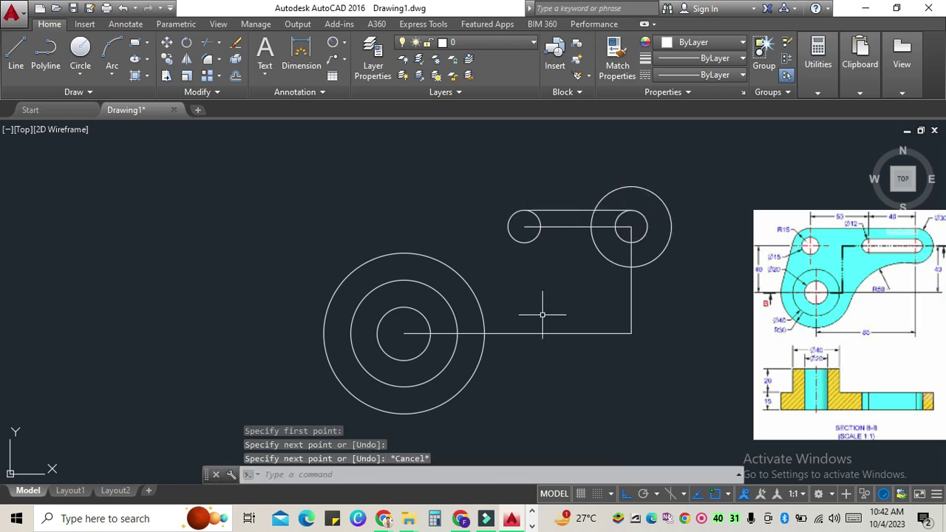
pyautogui.press('Return')
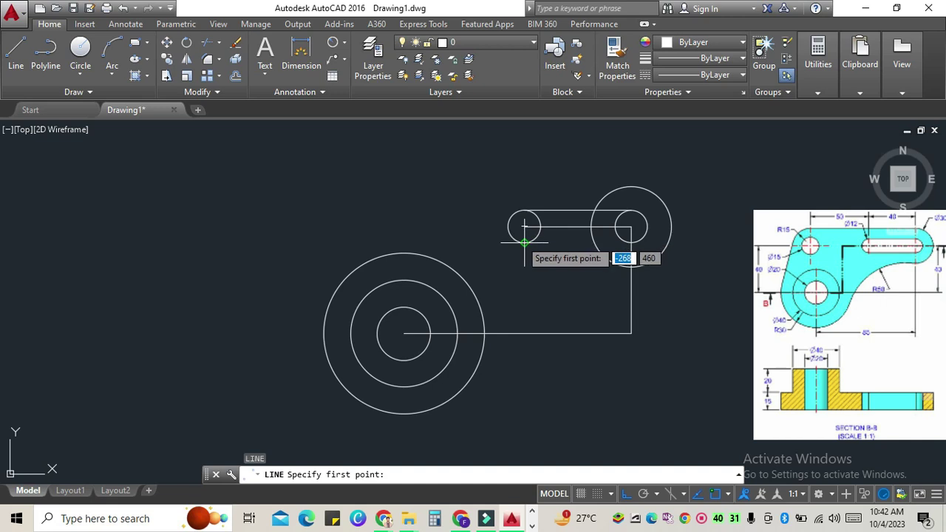
pyautogui.click(524, 243)
pyautogui.click(631, 243)
pyautogui.press('Escape')
pyautogui.write('TR')
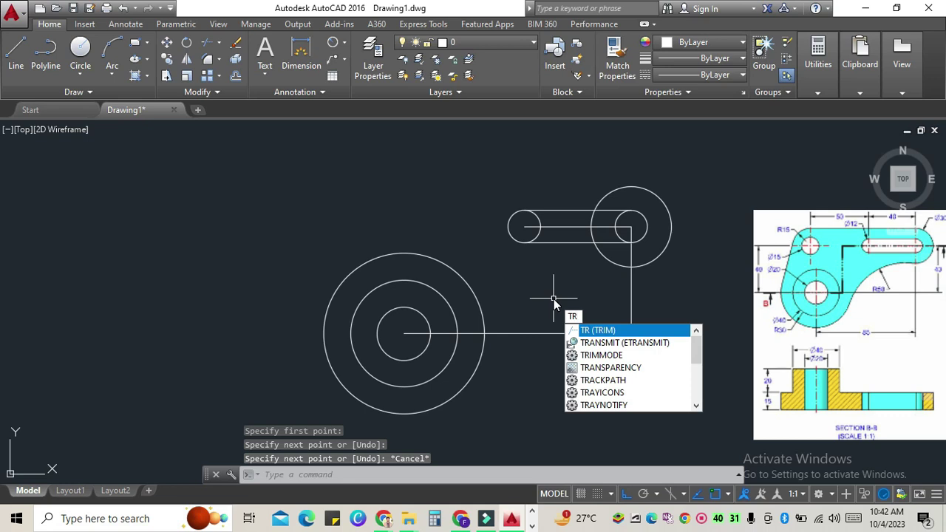
# Step: Trim the inner halves of both small circles and the centre line inside the slot
pyautogui.press('Return')
pyautogui.press('Return')
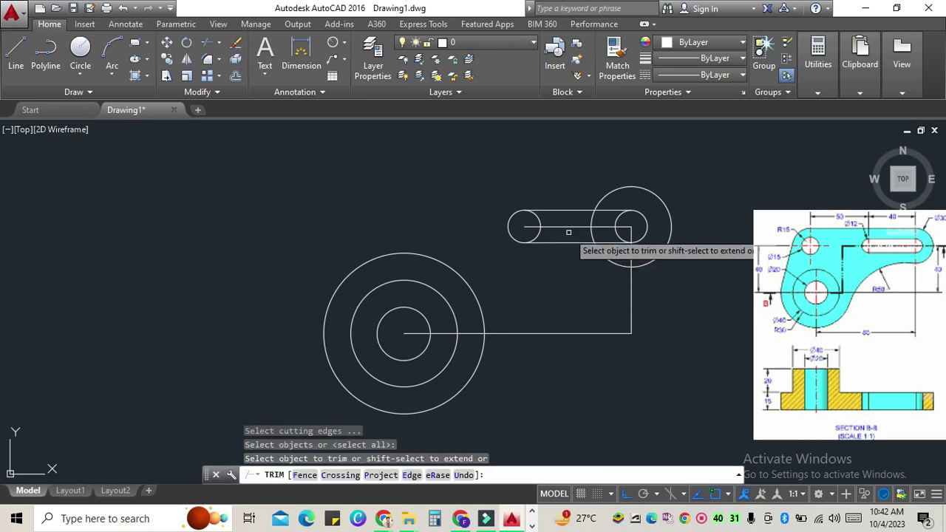
pyautogui.click(574, 228)
pyautogui.click(537, 221)
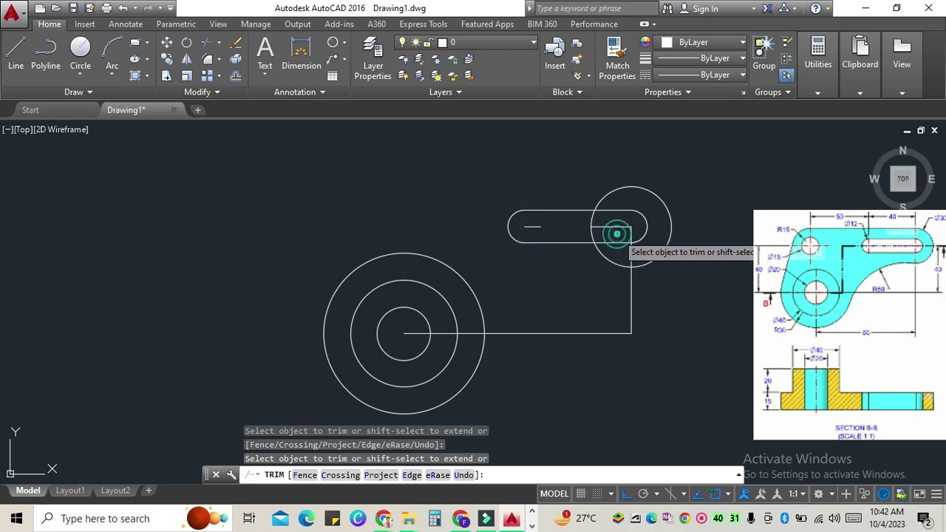
pyautogui.click(613, 233)
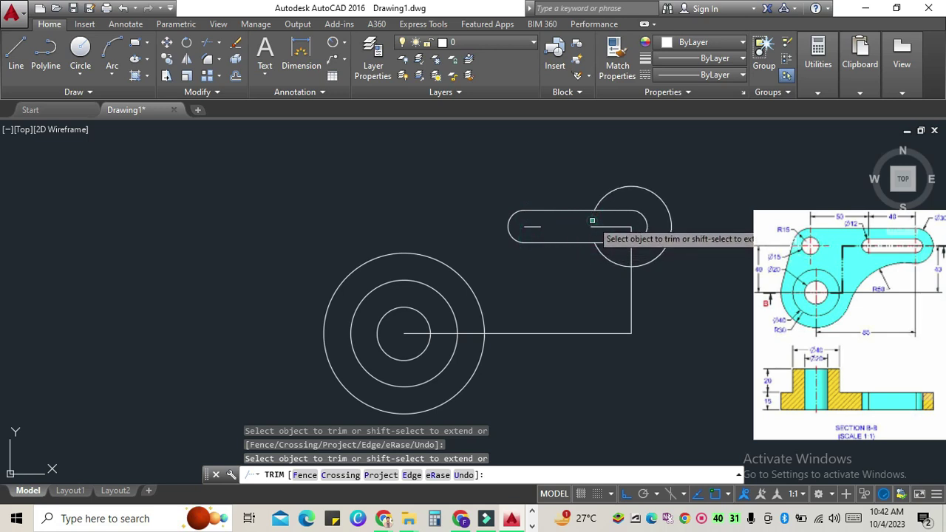
pyautogui.press('Escape')
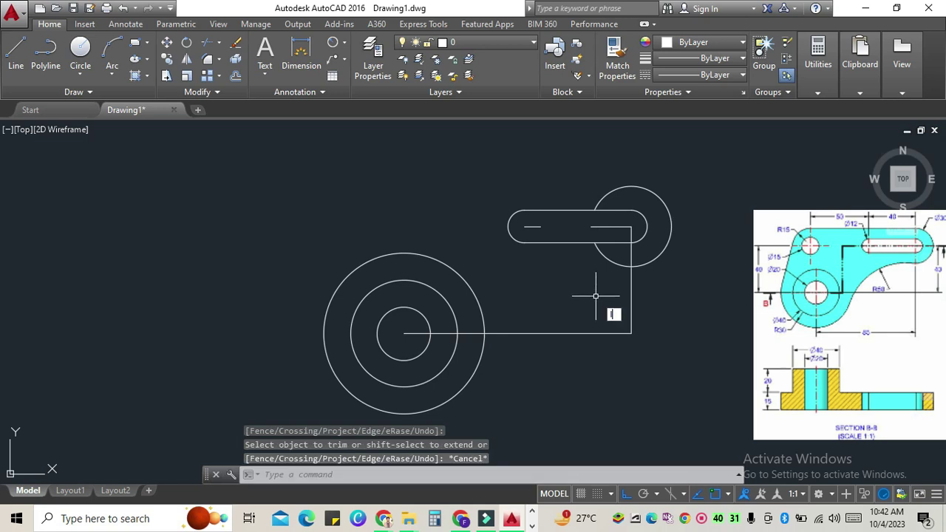
pyautogui.write('l')
pyautogui.press('Return')
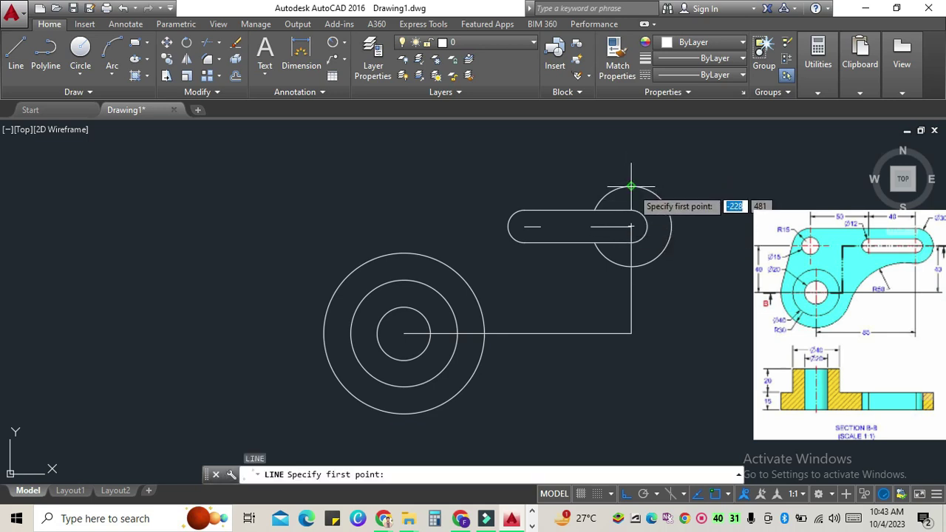
# Step: Draw a 90-unit line leftward from the outer circle's top quadrant
pyautogui.click(631, 186)
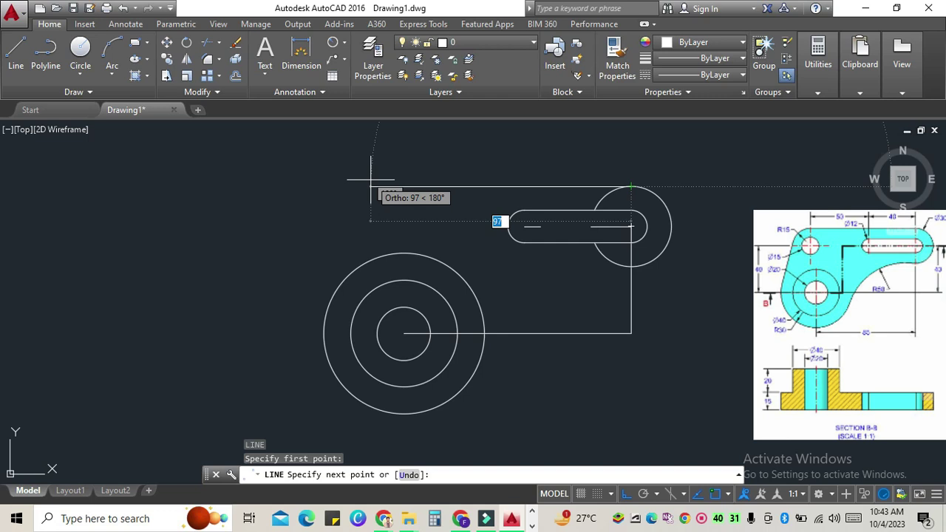
pyautogui.write('90')
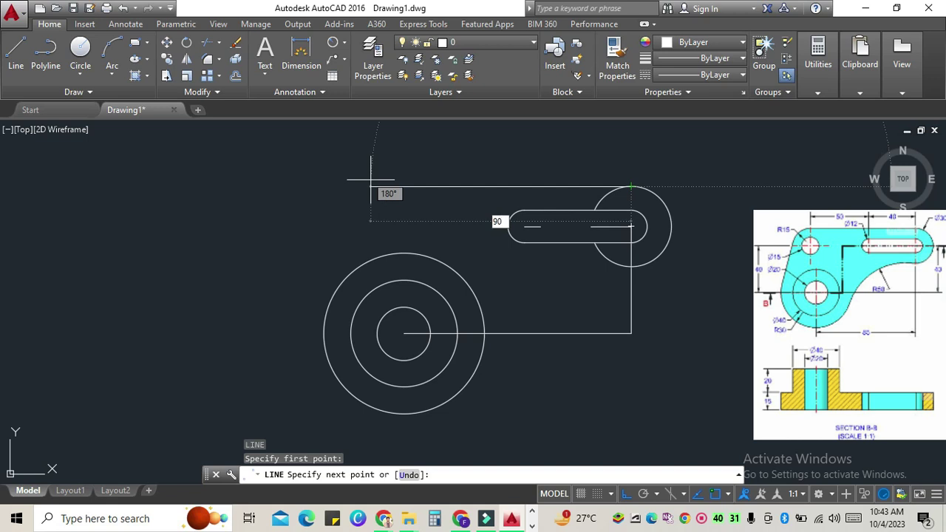
pyautogui.press('Return')
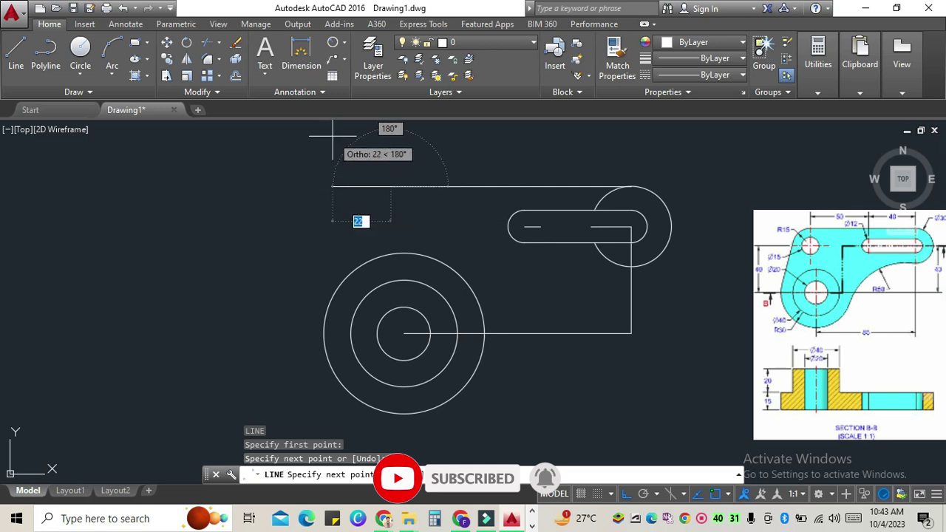
# Step: Draw a 50-unit line leftward from the centre of the slot's left end
pyautogui.press('Return')
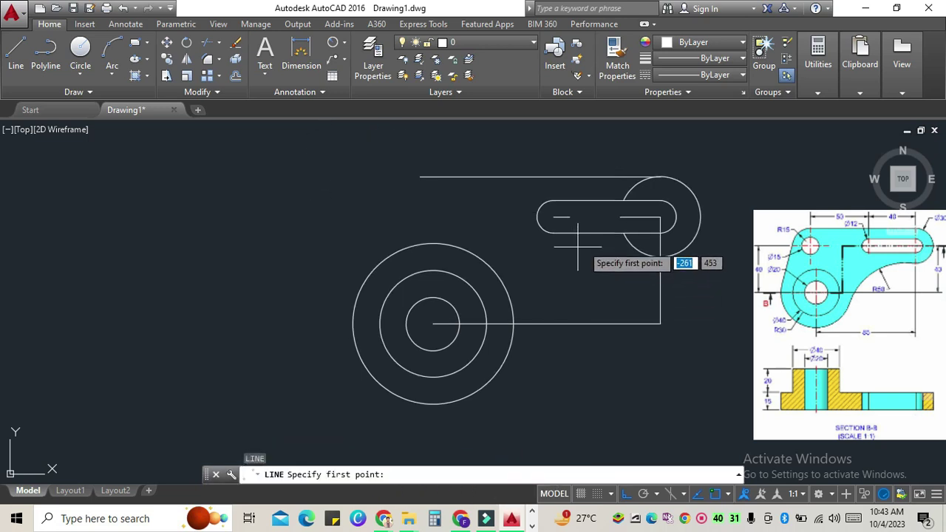
pyautogui.click(554, 216)
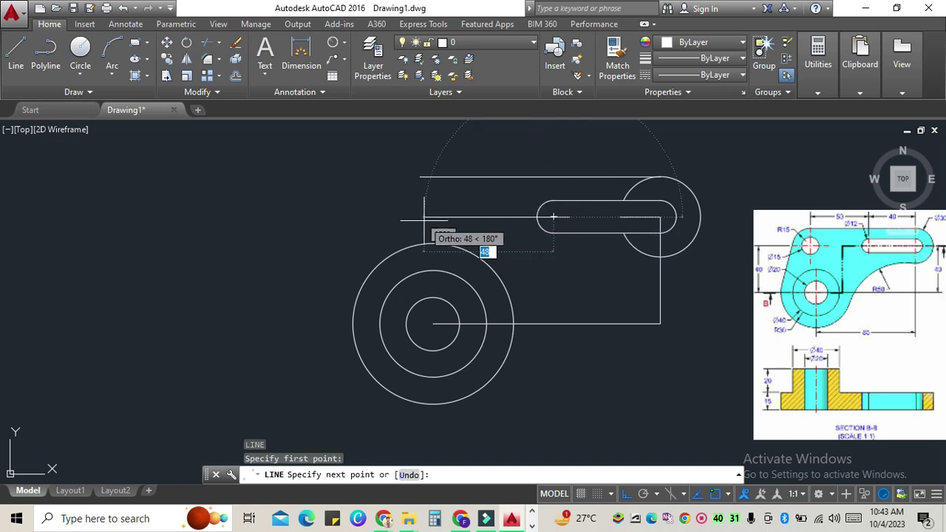
pyautogui.write('50')
pyautogui.press('Return')
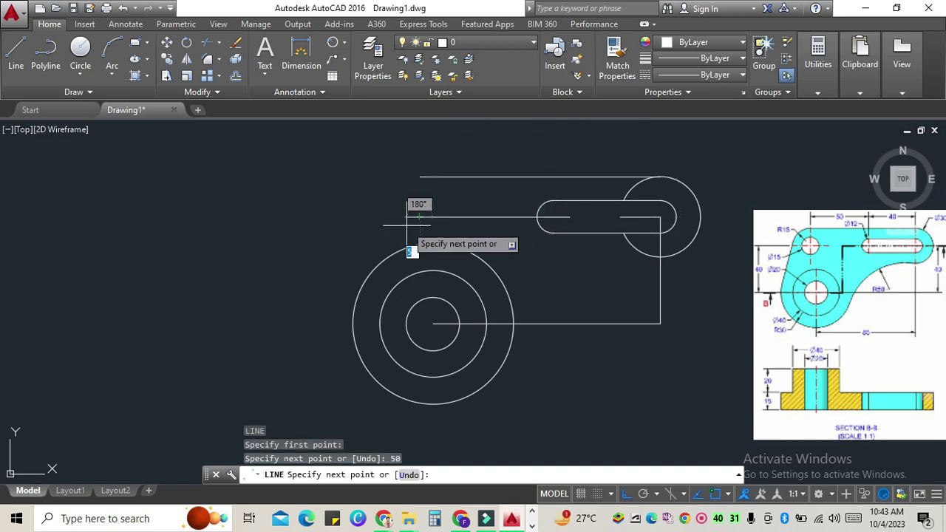
pyautogui.press('Escape')
pyautogui.write('c')
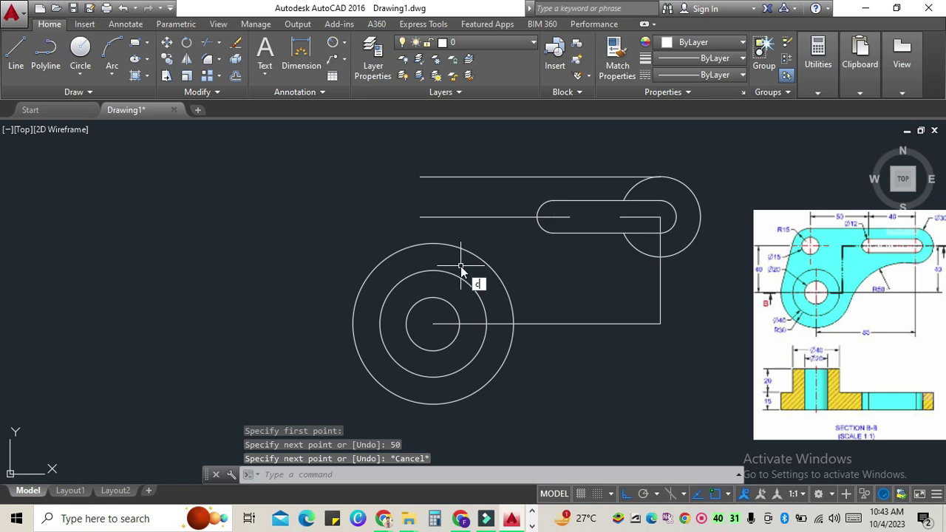
pyautogui.press('Return')
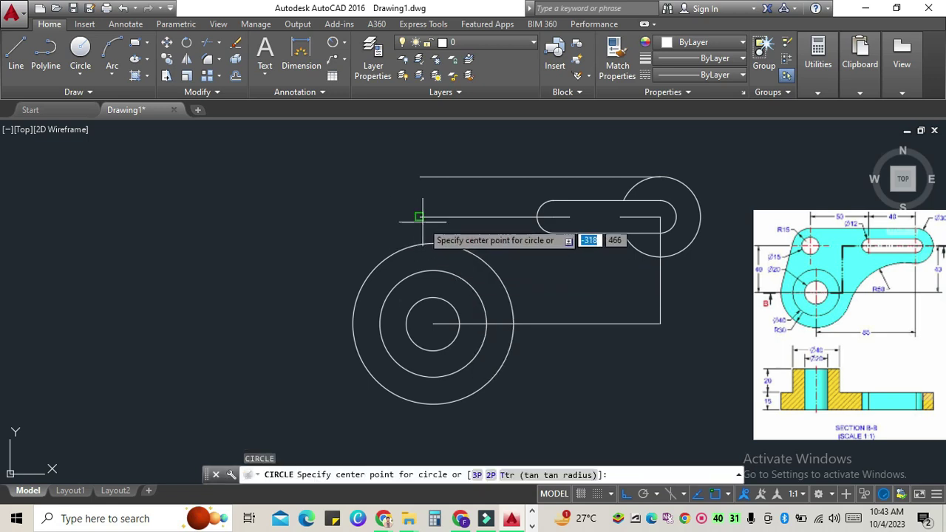
# Step: Add a 15-diameter hole and a concentric radius-15 circle at the 50-unit line's left end
pyautogui.click(419, 216)
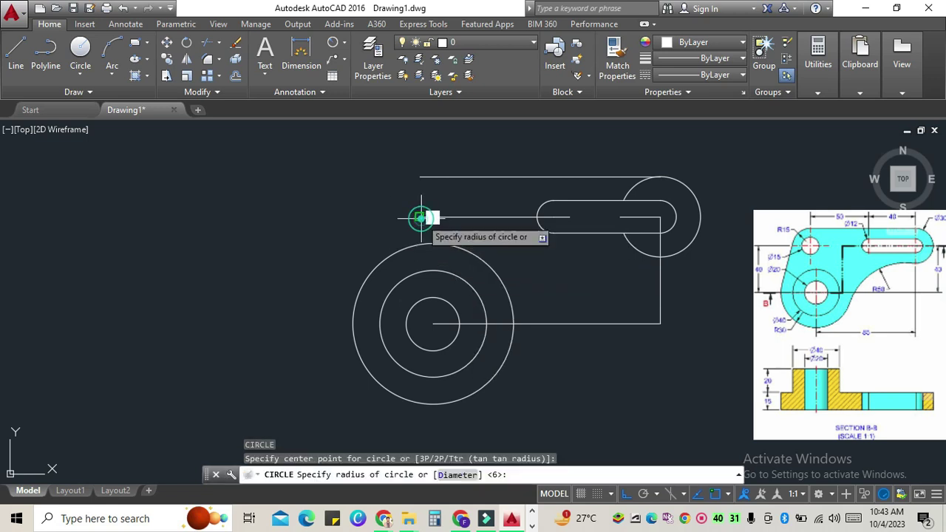
pyautogui.write('d')
pyautogui.press('Return')
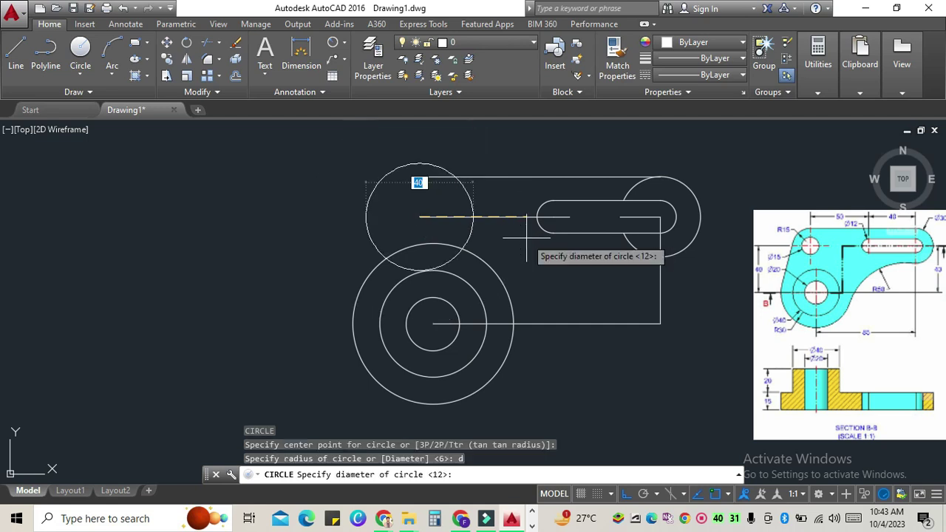
pyautogui.press('Return')
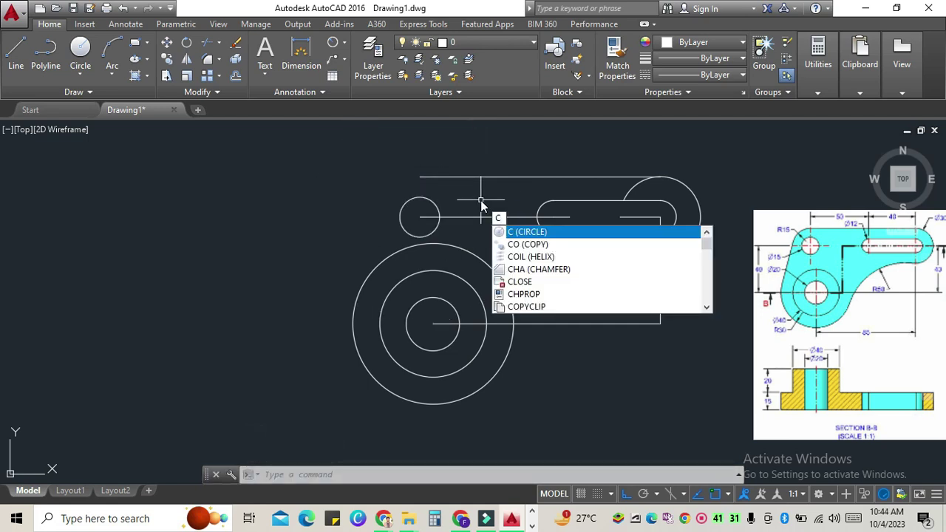
pyautogui.press('Return')
pyautogui.click(419, 217)
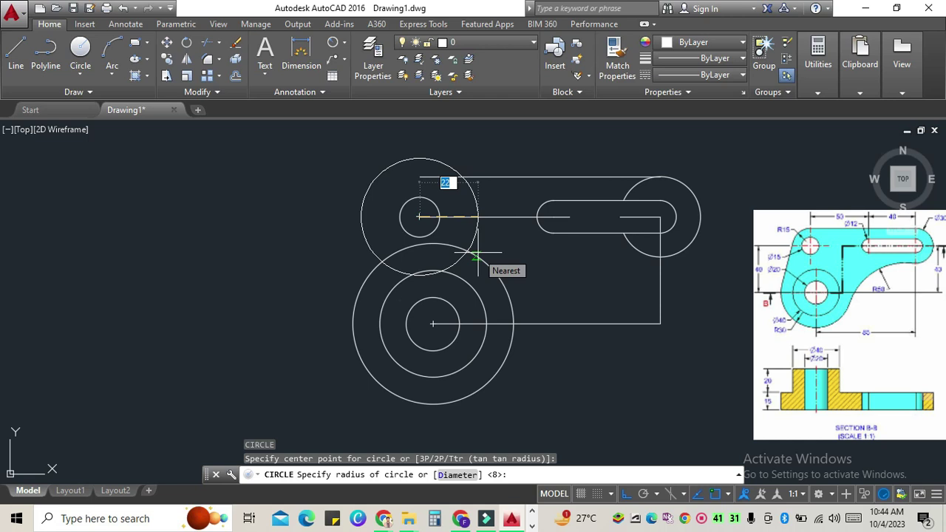
pyautogui.press('BackSpace')
pyautogui.write('15')
pyautogui.press('Return')
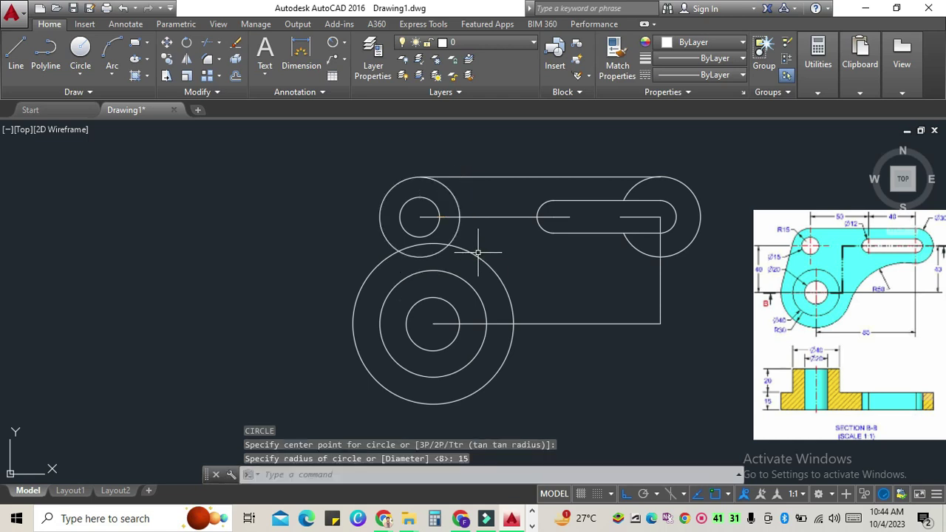
# Step: Draw a slanted line from the large circle's left side, tangent to the radius-15 circle
pyautogui.write('L')
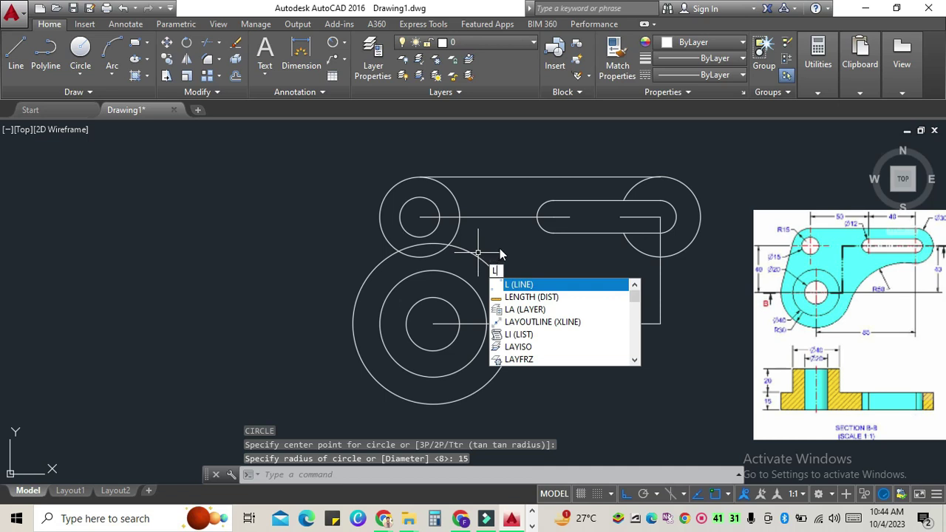
pyautogui.press('Return')
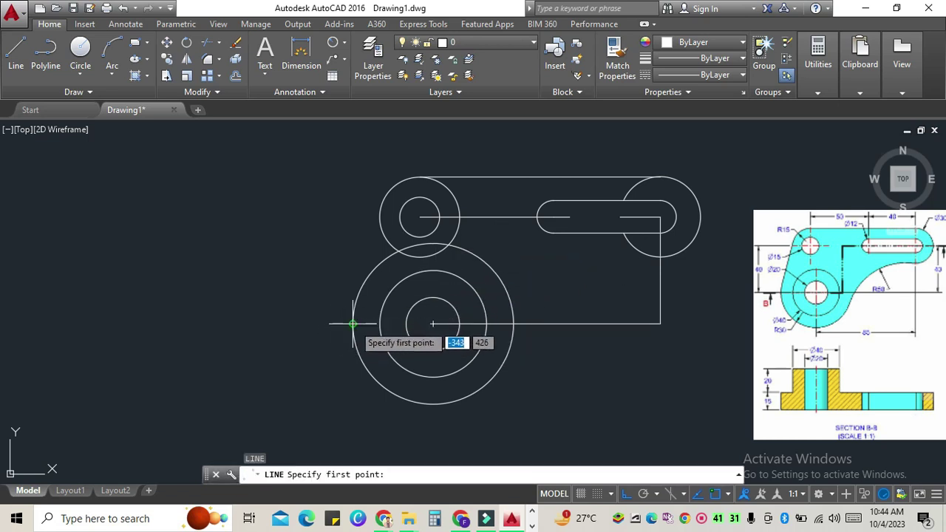
pyautogui.click(352, 323)
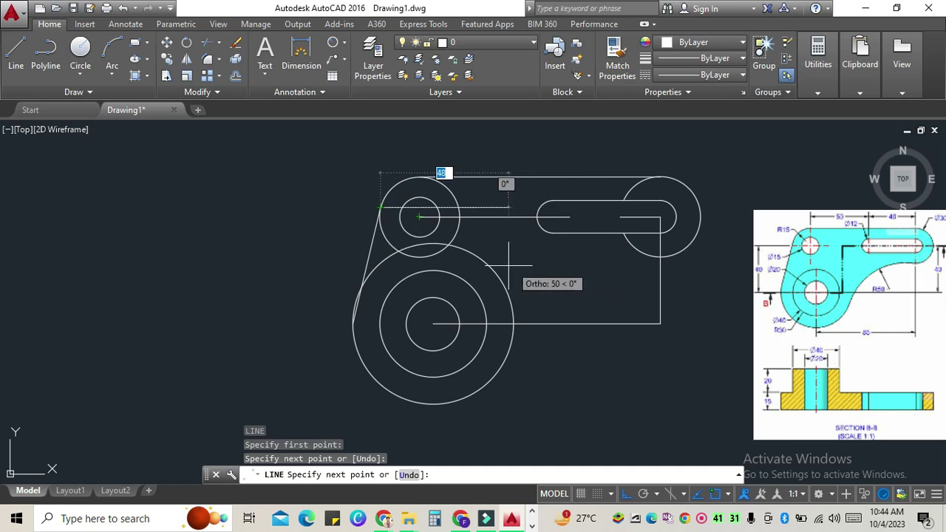
pyautogui.press('Escape')
pyautogui.write('TR')
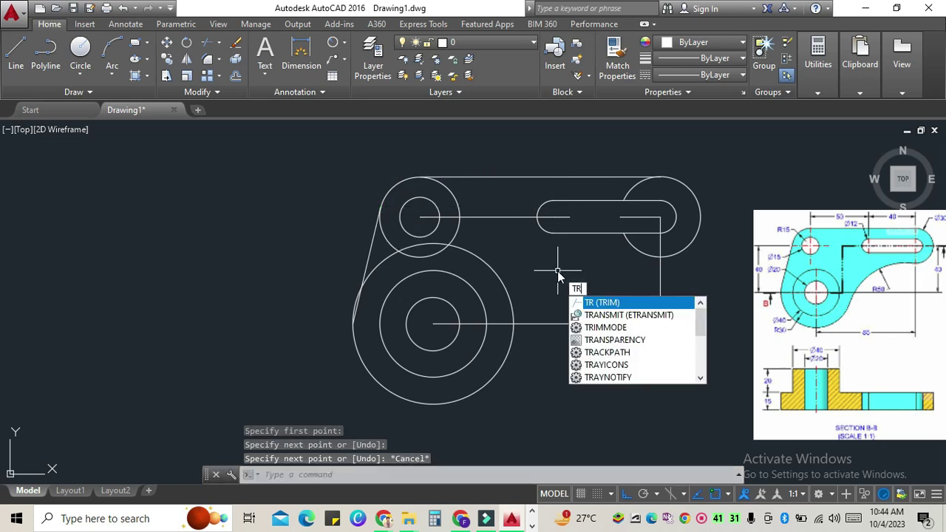
# Step: Trim the arc piece beside the slanted connecting line
pyautogui.press('Return')
pyautogui.press('Return')
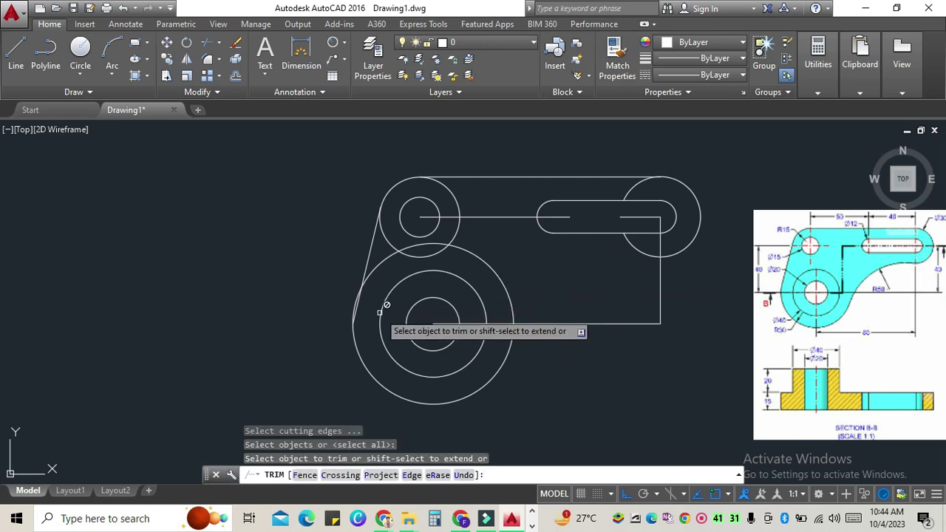
pyautogui.scroll(5, 362, 319)
pyautogui.scroll(4, 361, 323)
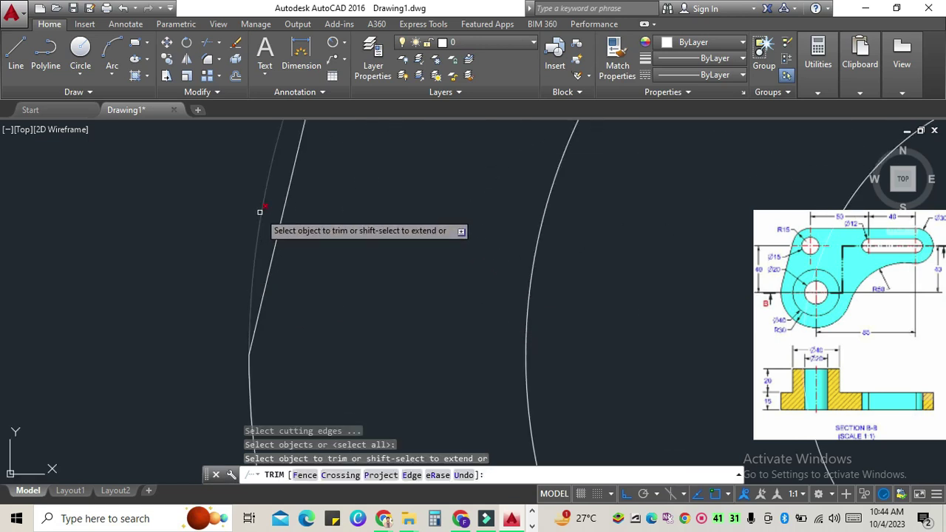
pyautogui.scroll(-4, 260, 212)
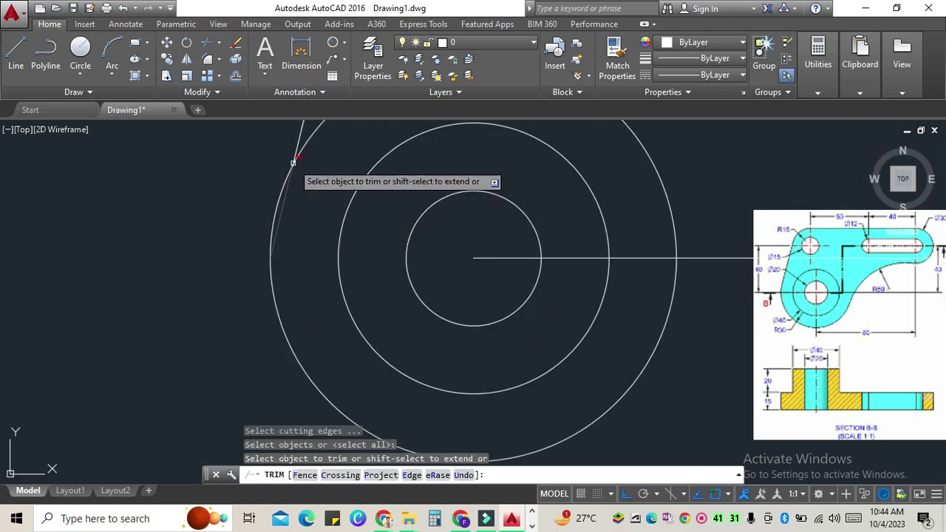
pyautogui.moveTo(316, 178); pyautogui.dragTo(333, 239, button='middle')
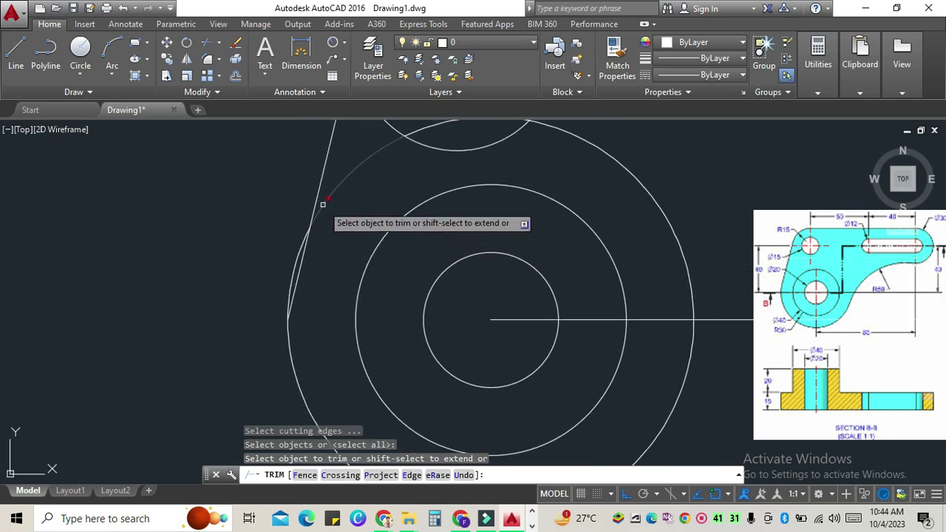
pyautogui.scroll(-4, 322, 204)
pyautogui.moveTo(359, 182); pyautogui.dragTo(355, 218, button='middle')
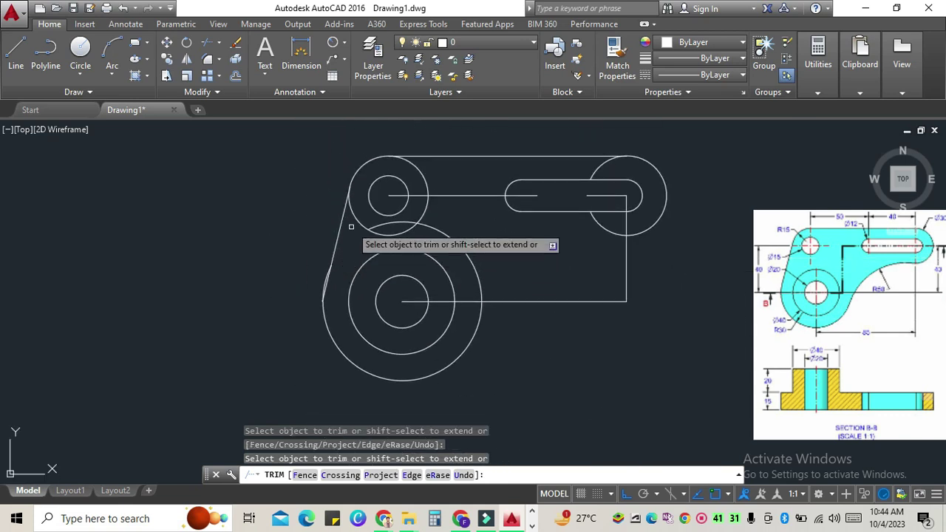
pyautogui.scroll(3, 322, 314)
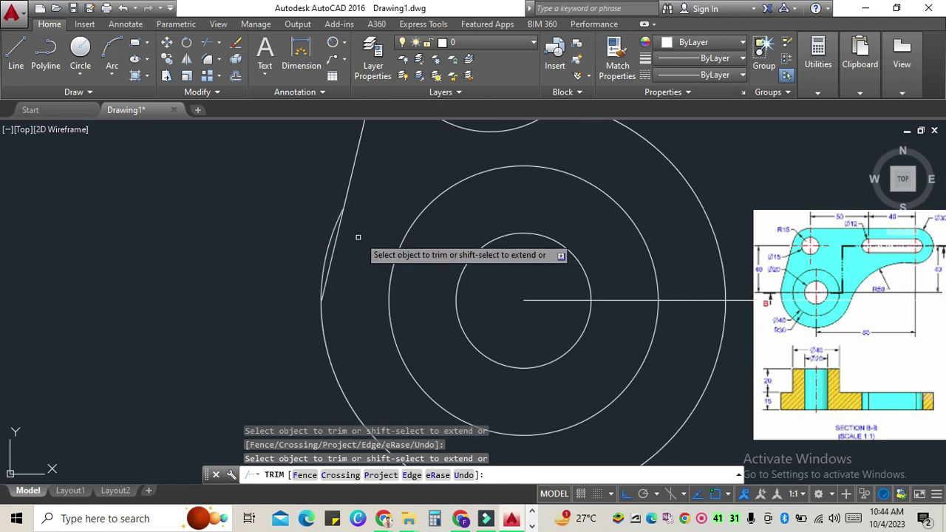
pyautogui.scroll(3, 342, 238)
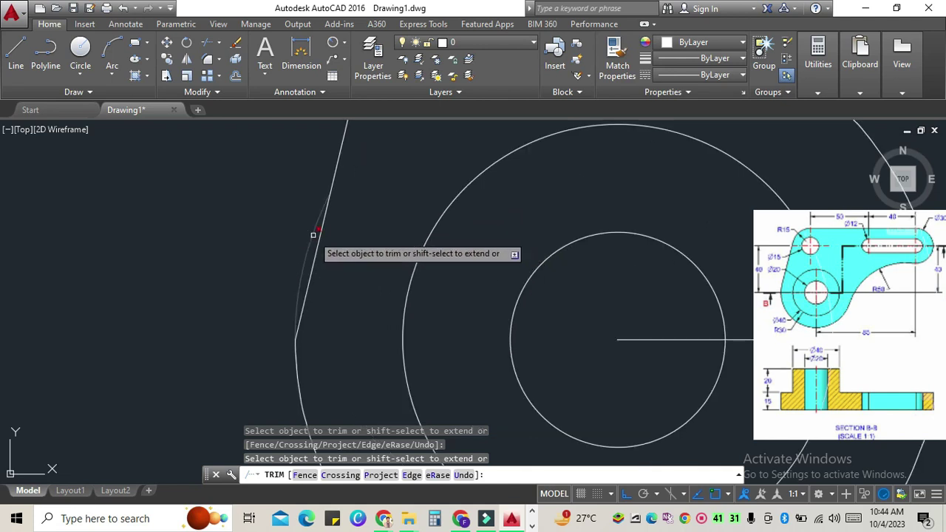
pyautogui.click(312, 237)
pyautogui.scroll(-4, 333, 254)
pyautogui.scroll(-3, 333, 254)
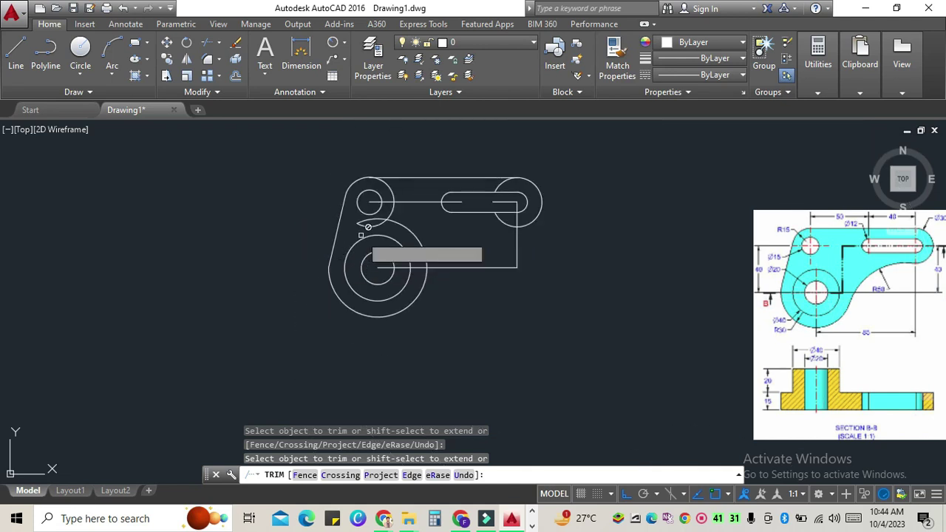
pyautogui.scroll(5, 394, 214)
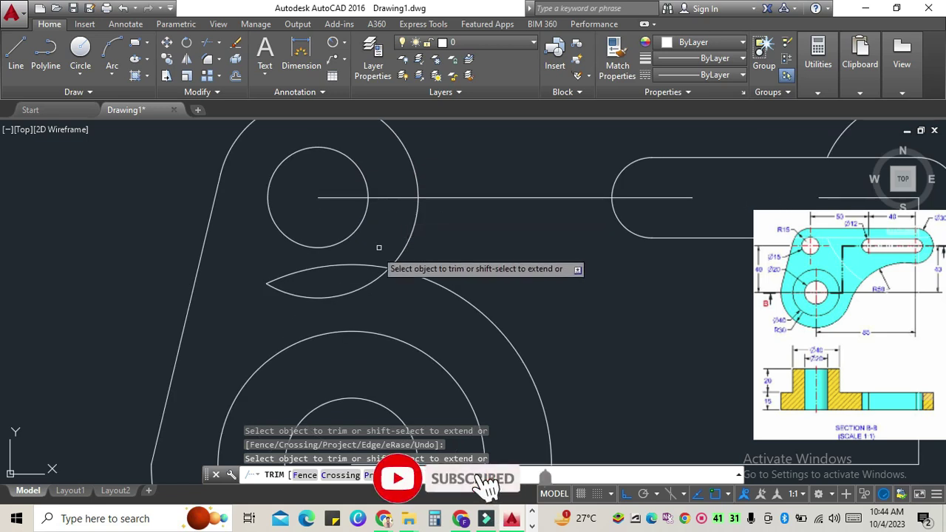
# Step: Trim the lens-shaped arcs around the small circle and the leftover line piece
pyautogui.click(357, 265)
pyautogui.click(358, 281)
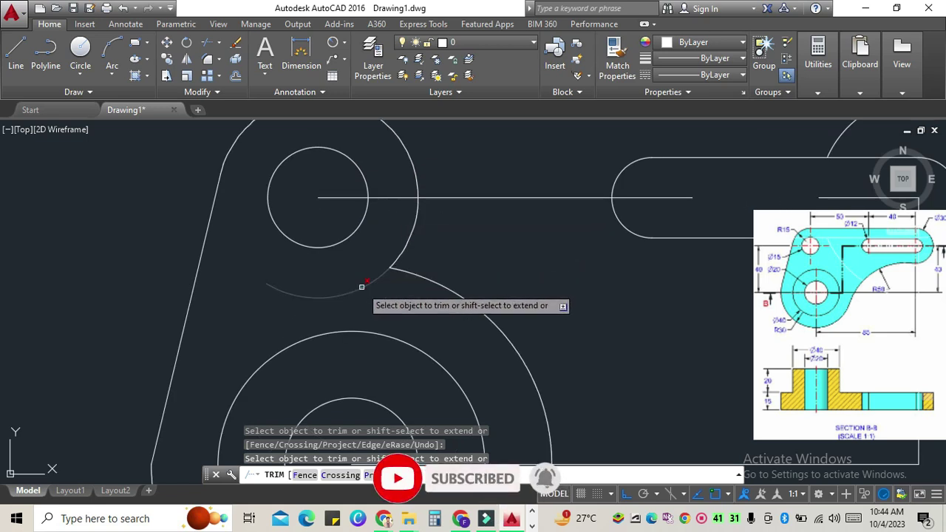
pyautogui.click(402, 247)
pyautogui.scroll(-2, 402, 247)
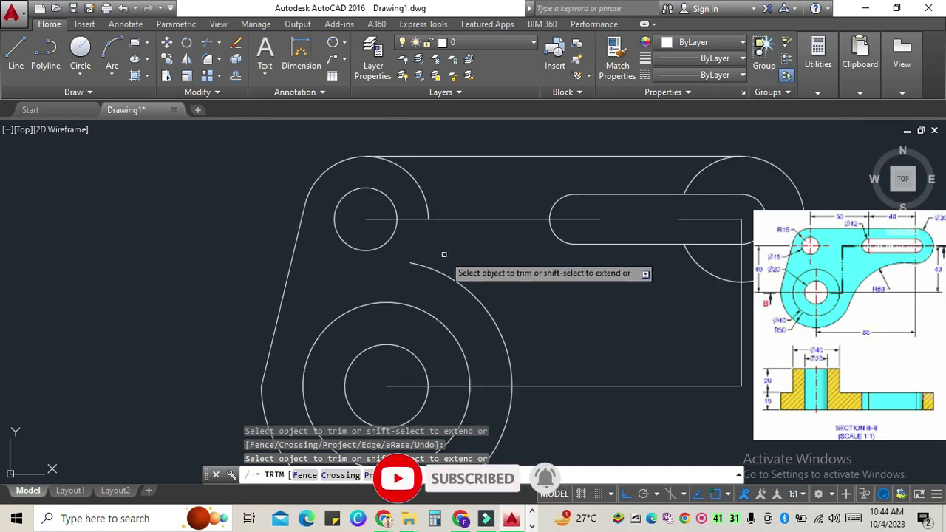
pyautogui.click(444, 255)
pyautogui.press('Escape')
pyautogui.scroll(-2, 654, 323)
pyautogui.scroll(3, 654, 323)
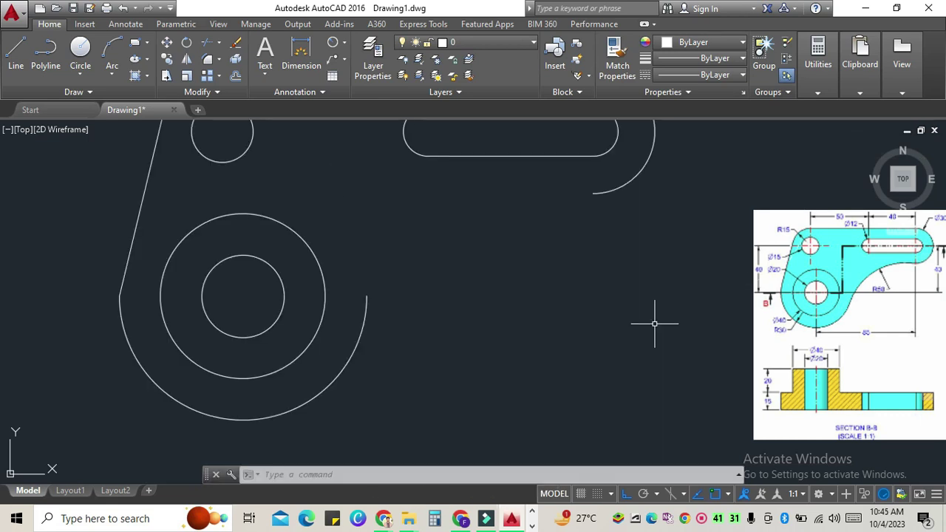
pyautogui.scroll(-3, 654, 323)
pyautogui.scroll(1, 618, 291)
pyautogui.write('F')
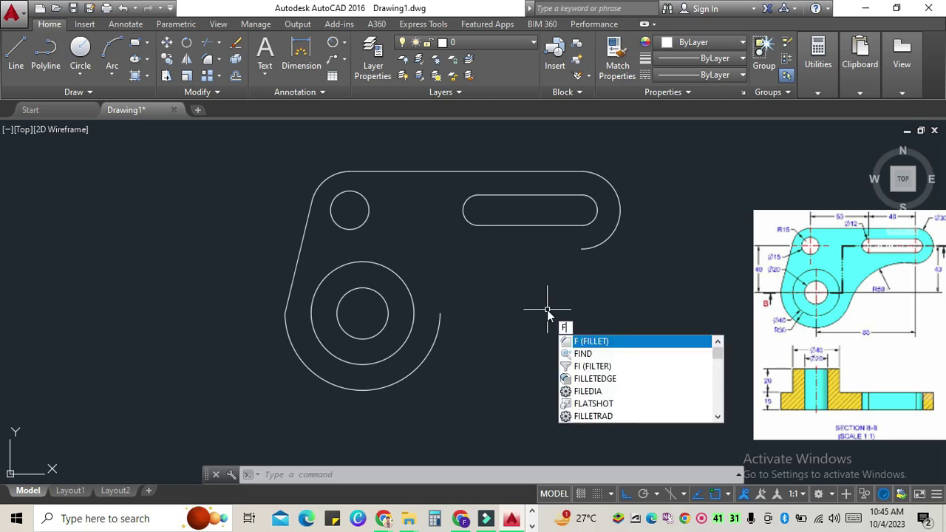
# Step: Fillet the large lower arc to the right-hand arc with radius 50
pyautogui.press('Return')
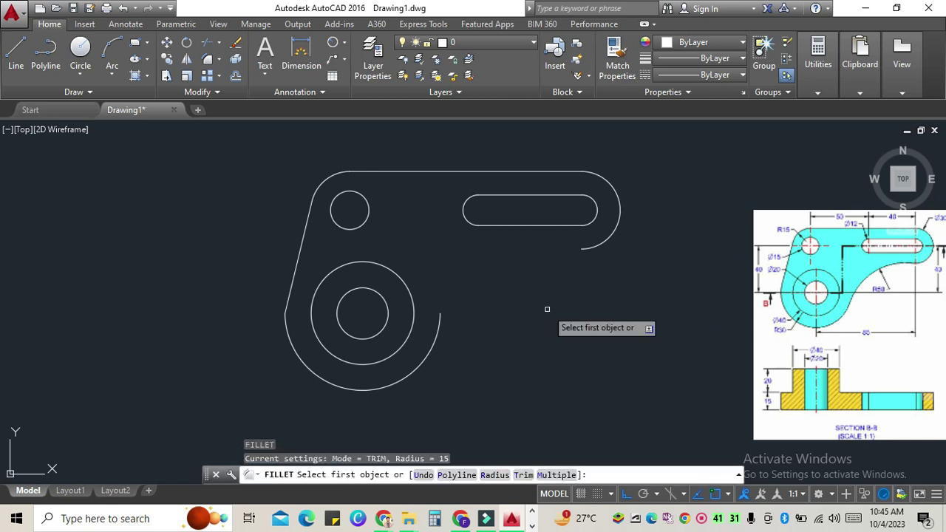
pyautogui.write('r')
pyautogui.press('Return')
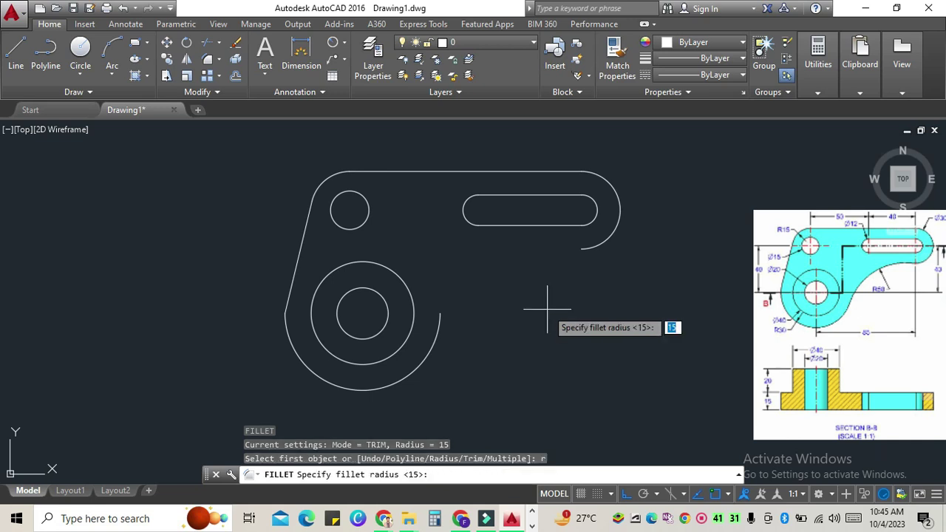
pyautogui.write('50')
pyautogui.press('Return')
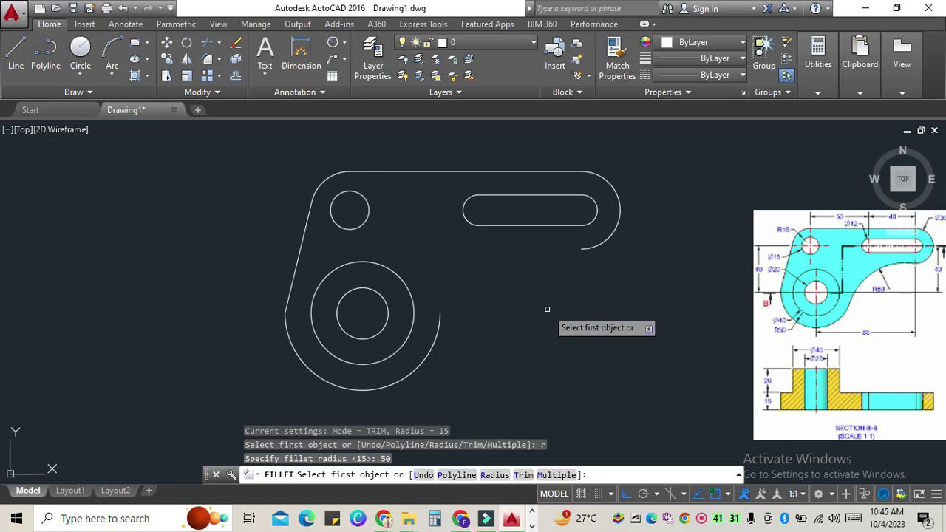
pyautogui.click(434, 342)
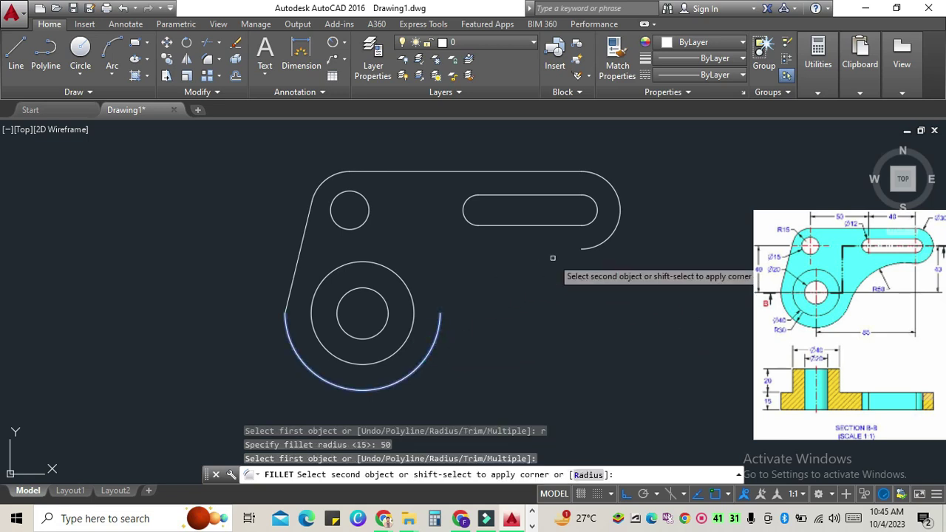
pyautogui.click(586, 247)
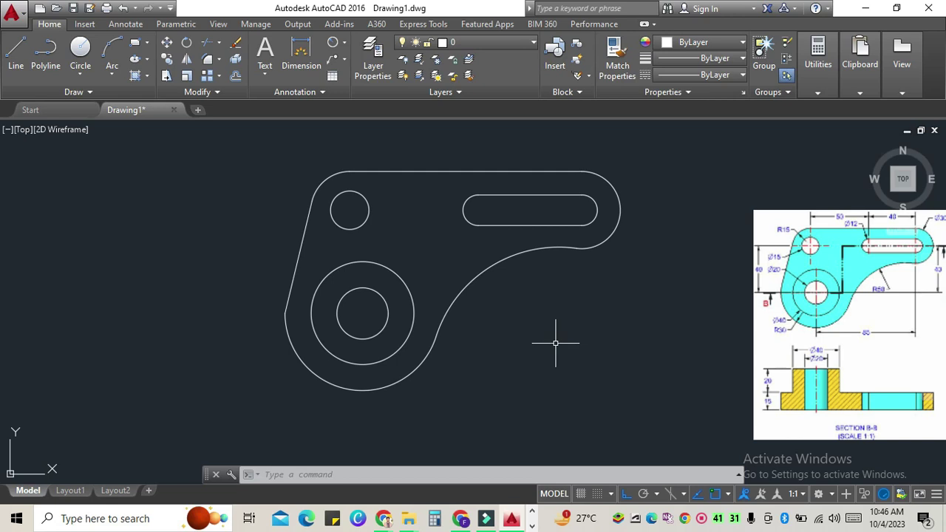
pyautogui.scroll(3, 477, 343)
pyautogui.scroll(2, 439, 338)
# Step: Switch to the SW Isometric view and tilt it to a top-front angle with the ViewCube
pyautogui.scroll(-5, 422, 342)
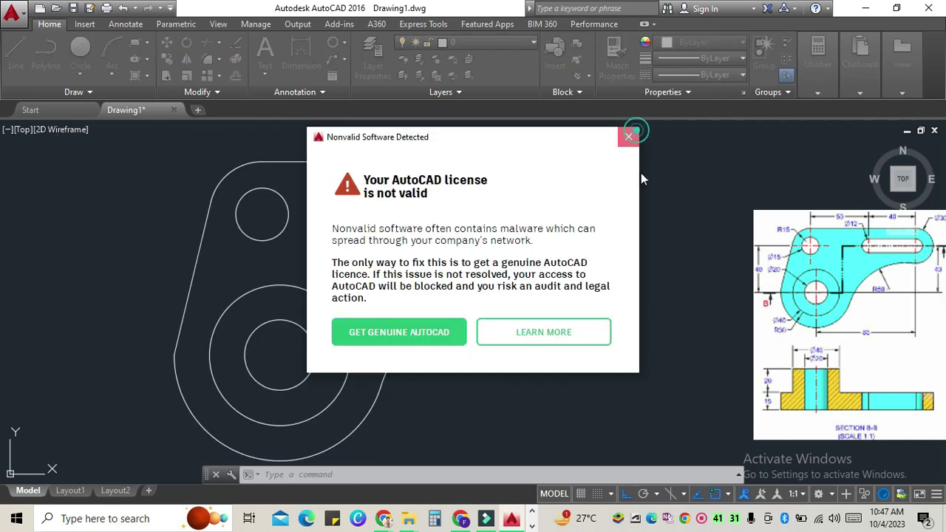
pyautogui.click(627, 130)
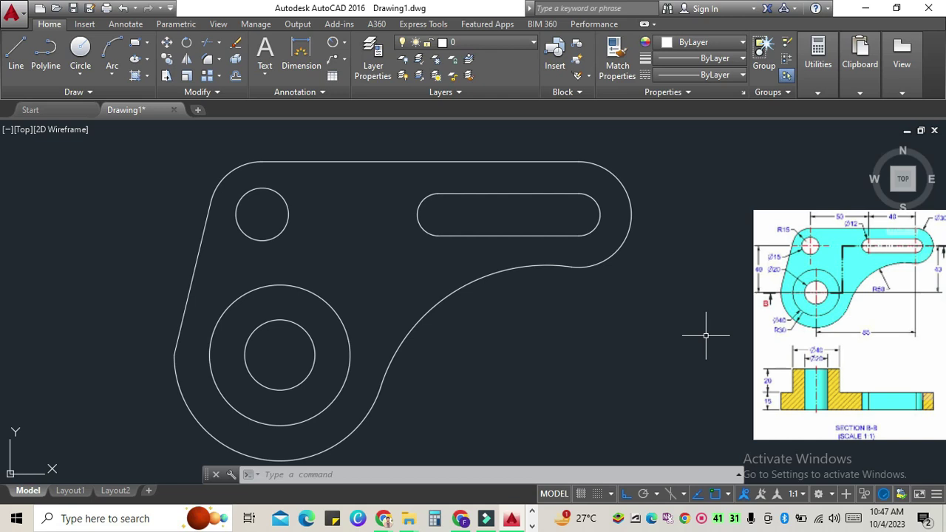
pyautogui.click(25, 131)
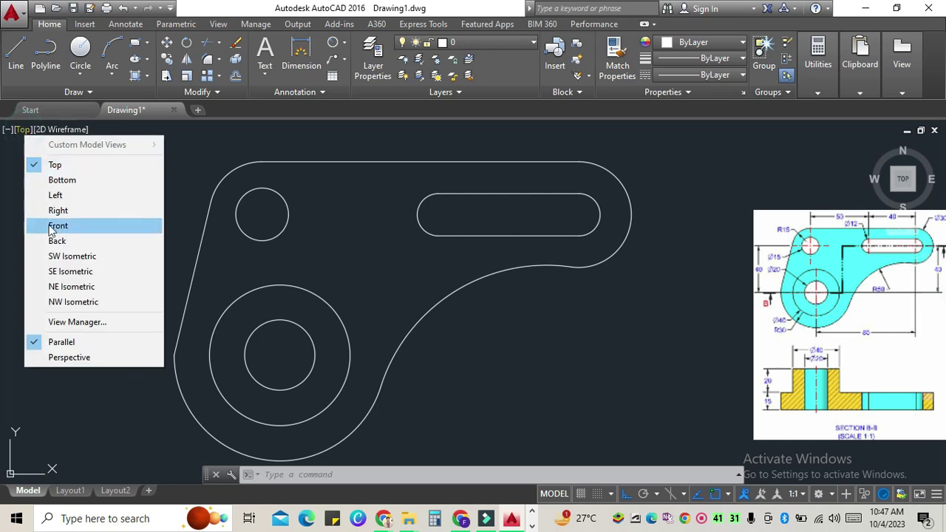
pyautogui.click(105, 257)
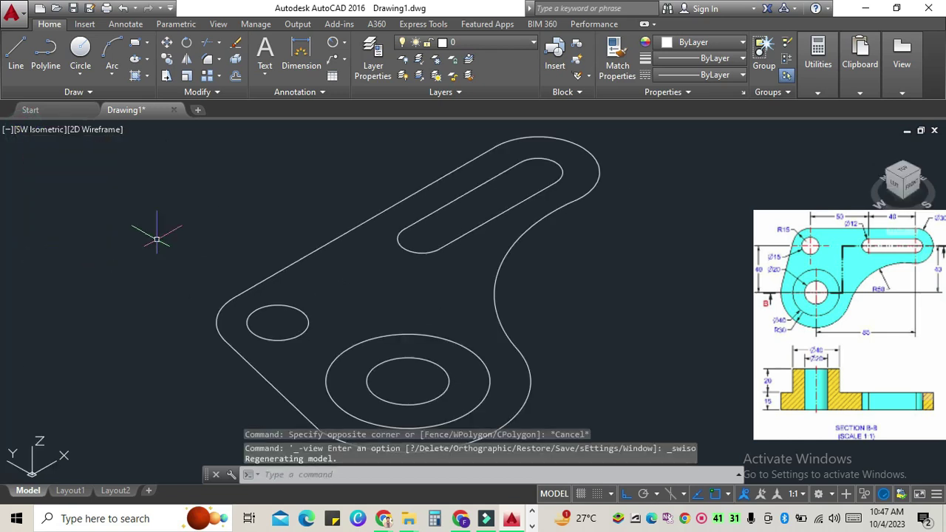
pyautogui.click(912, 178)
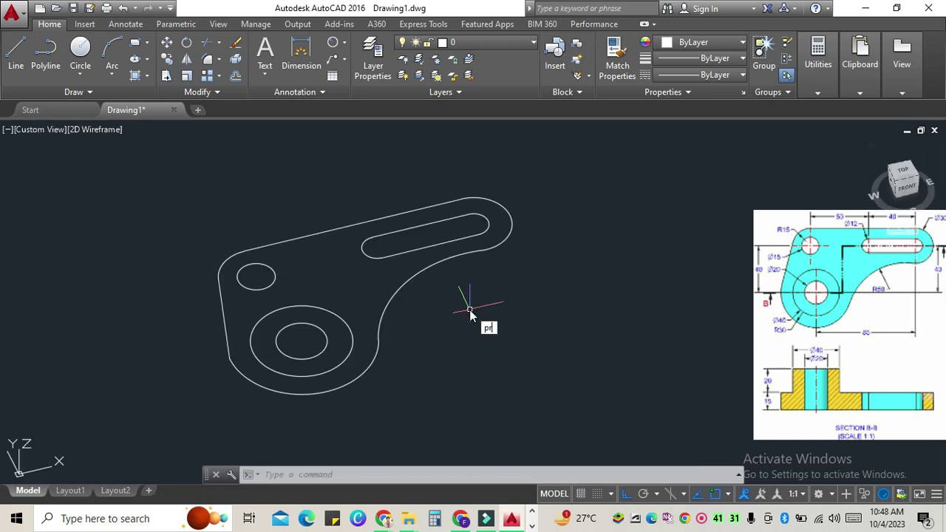
# Step: Press-pull the boss ring up 35 units and the plate outline to 15 units thick
pyautogui.write('s')
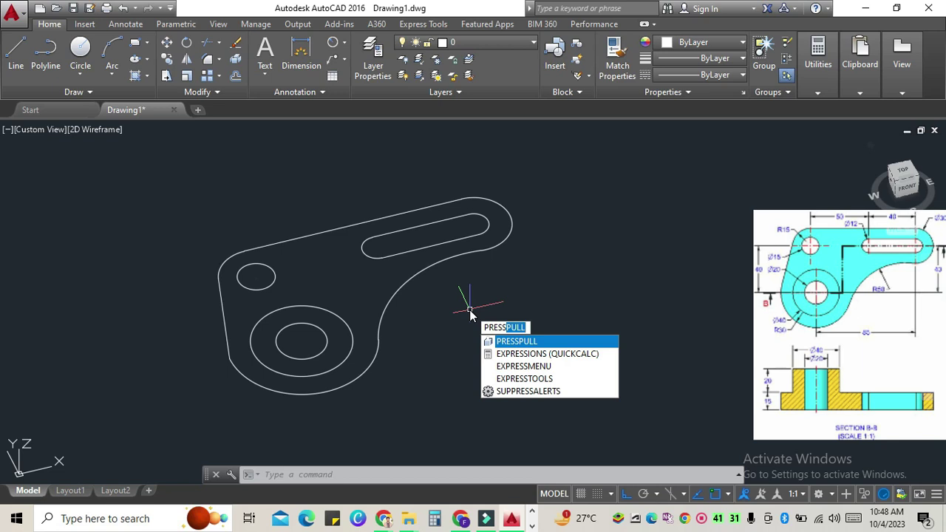
pyautogui.click(546, 343)
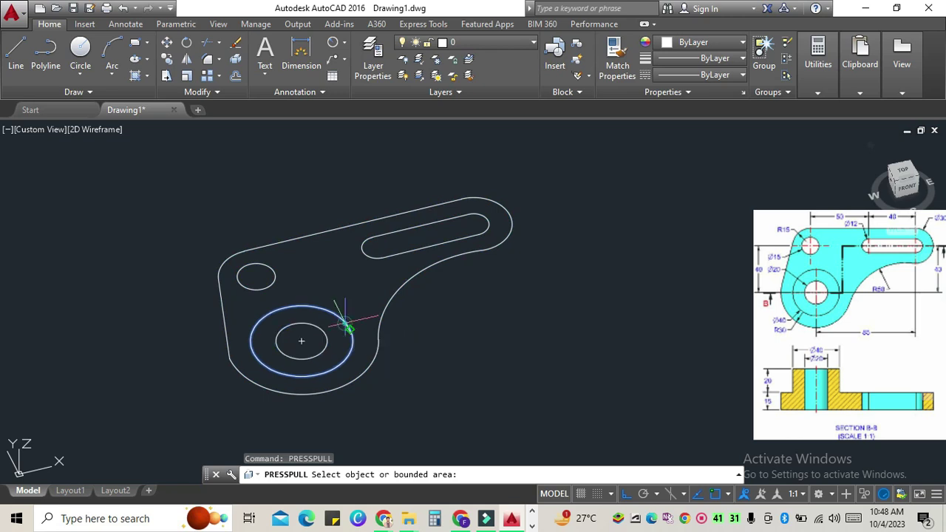
pyautogui.click(342, 324)
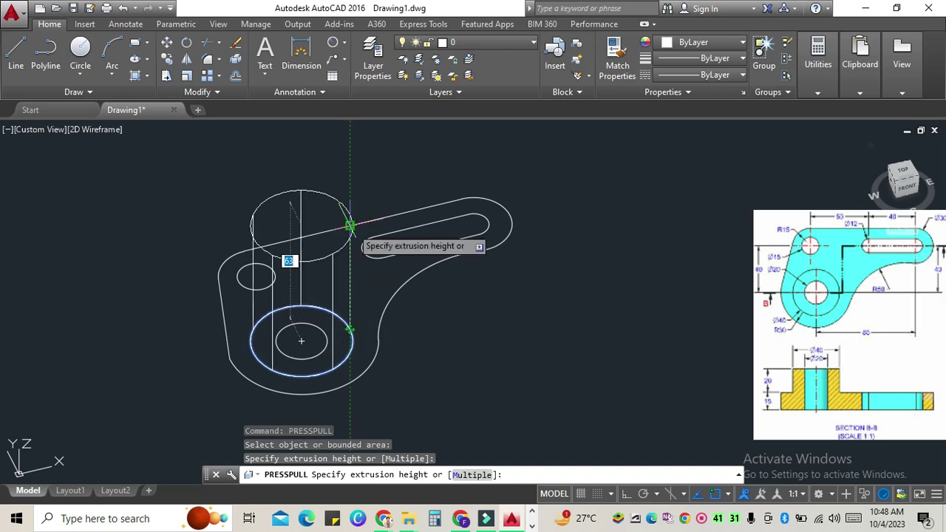
pyautogui.press('Return')
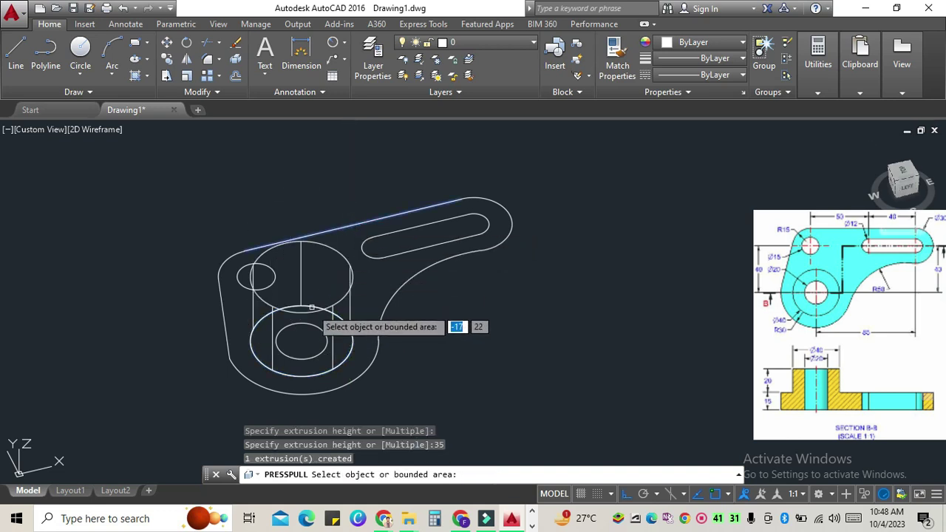
pyautogui.click(304, 324)
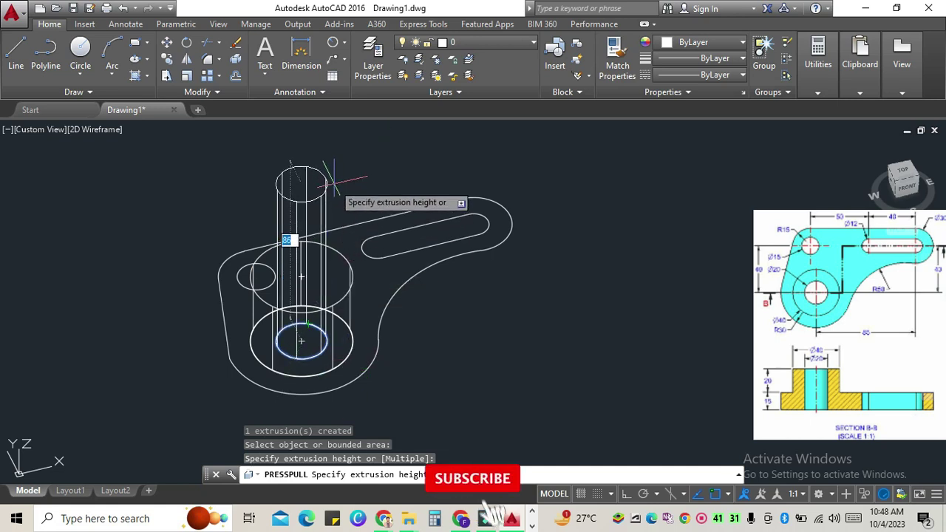
pyautogui.press('Escape')
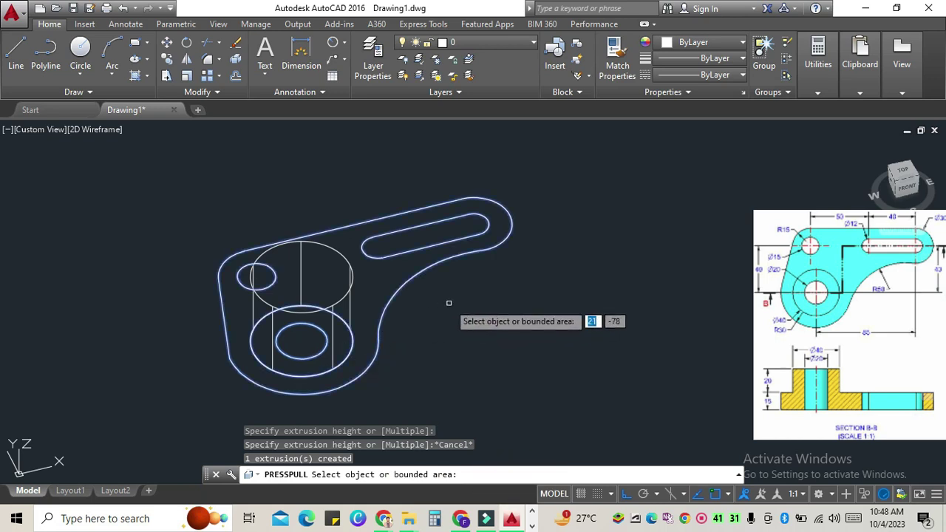
pyautogui.click(388, 275)
pyautogui.write('15')
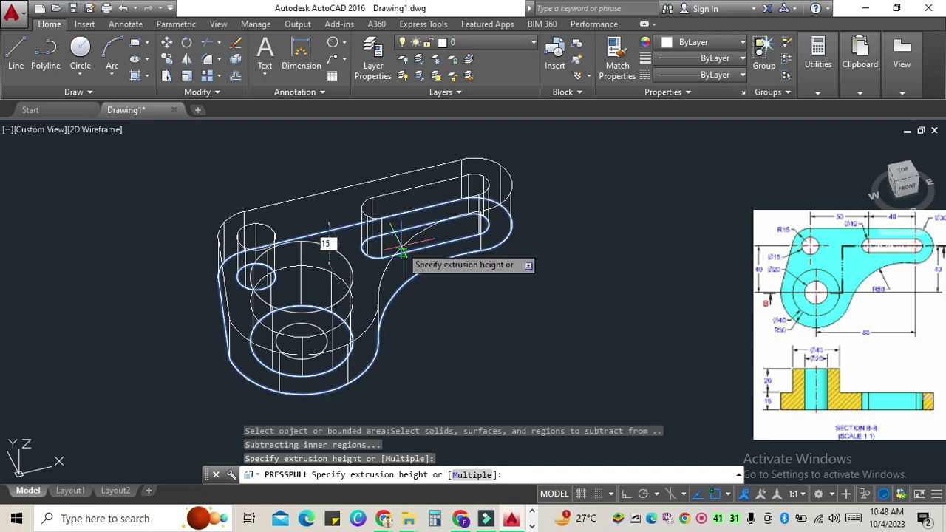
pyautogui.press('Return')
pyautogui.press('Return')
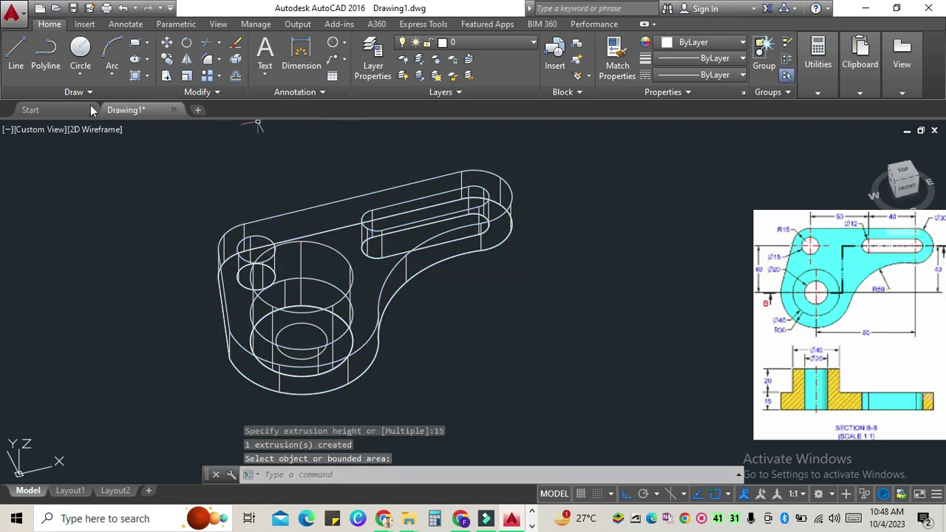
# Step: Apply the Shaded visual style and orbit to view the bracket's underside
pyautogui.click(87, 130)
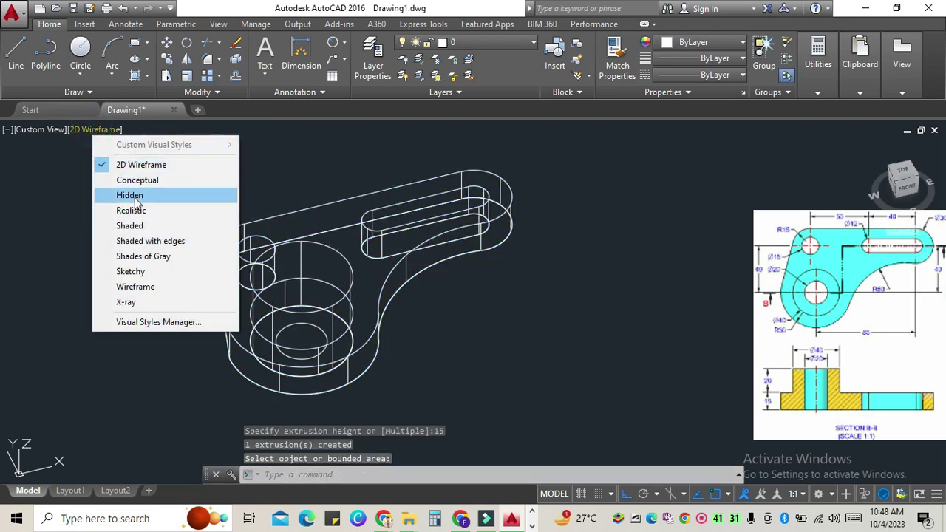
pyautogui.click(136, 227)
pyautogui.scroll(-5, 528, 323)
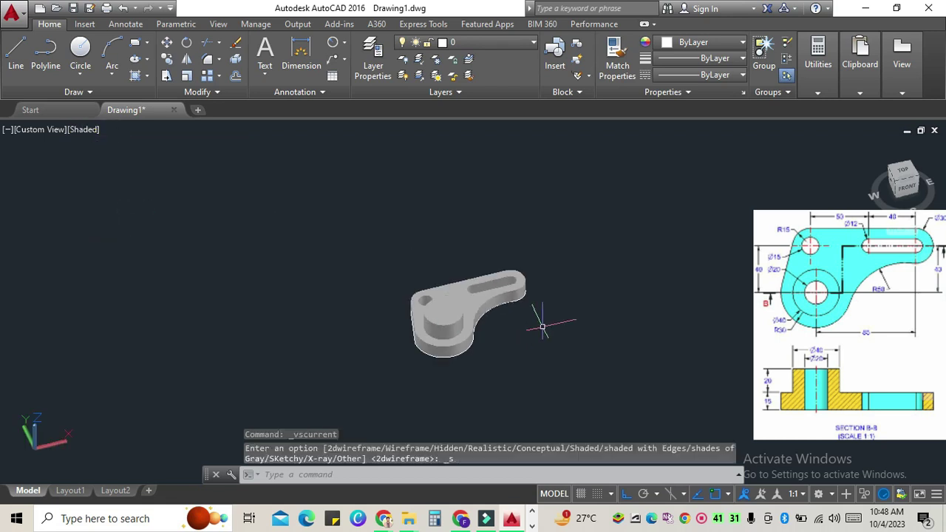
pyautogui.moveTo(545, 321)
pyautogui.mouseDown(button='middle')
pyautogui.moveTo(529, 355)
pyautogui.moveTo(513, 327)
pyautogui.mouseUp(button='middle')
pyautogui.scroll(3, 580, 299)
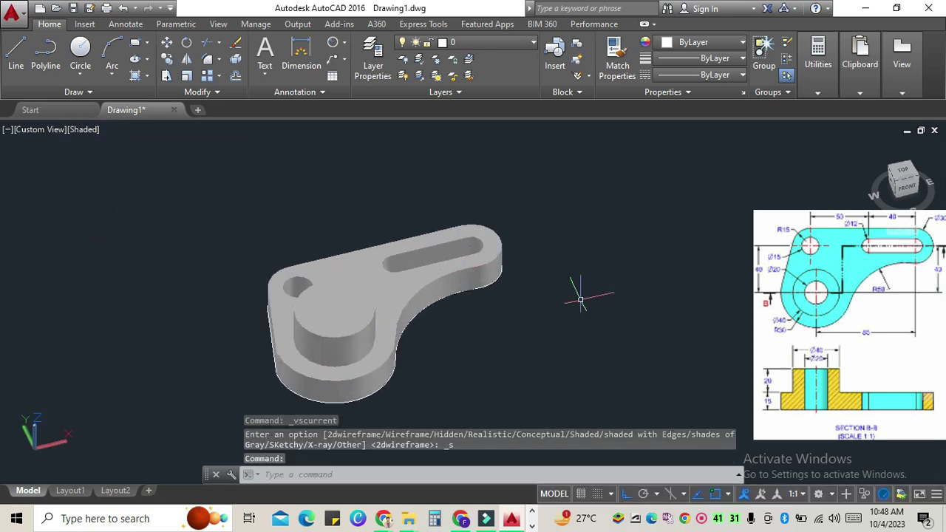
pyautogui.moveTo(580, 299)
pyautogui.keyDown('shift'); pyautogui.mouseDown(button='middle')
pyautogui.moveTo(577, 359)
pyautogui.moveTo(526, 170)
pyautogui.moveTo(522, 289)
pyautogui.moveTo(507, 232)
pyautogui.moveTo(504, 258)
pyautogui.mouseUp(button='middle'); pyautogui.keyUp('shift')
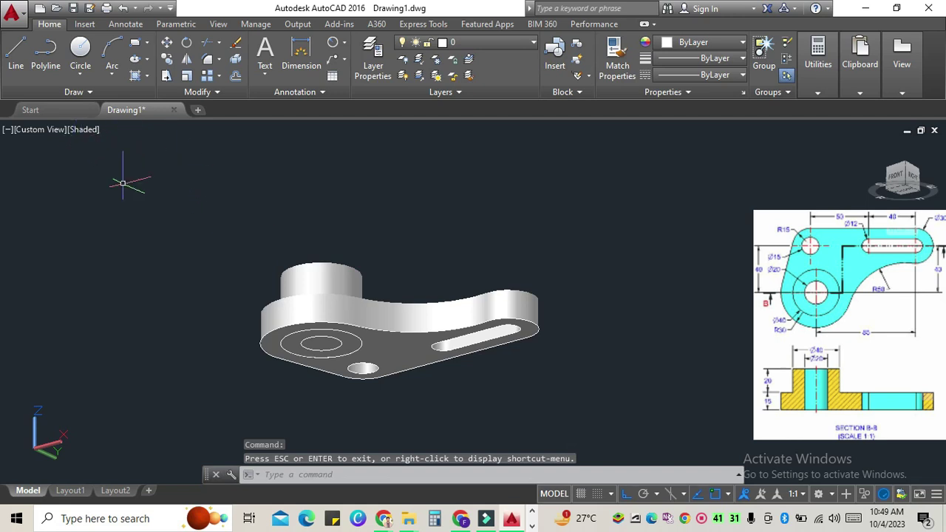
# Step: Press-pull the small circle inside the boss through the part to cut a 20-diameter hole
pyautogui.write('Pres')
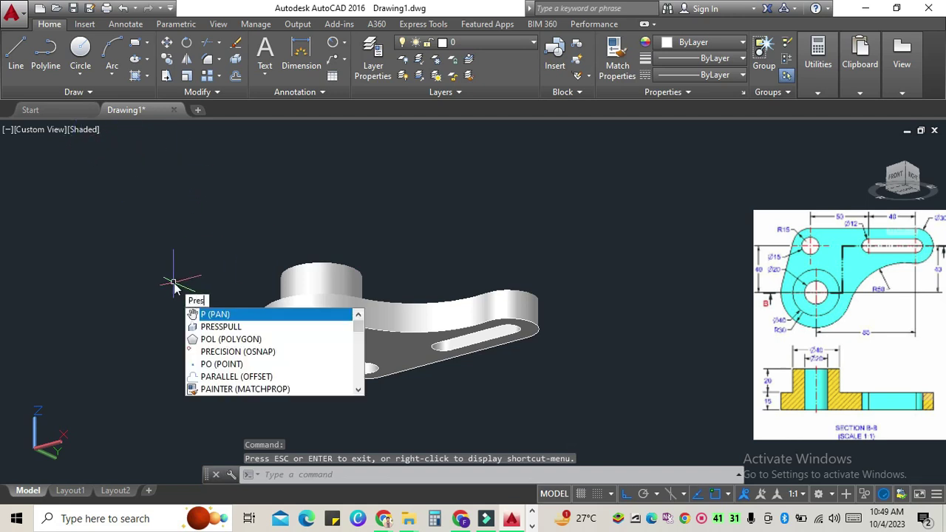
pyautogui.press('Return')
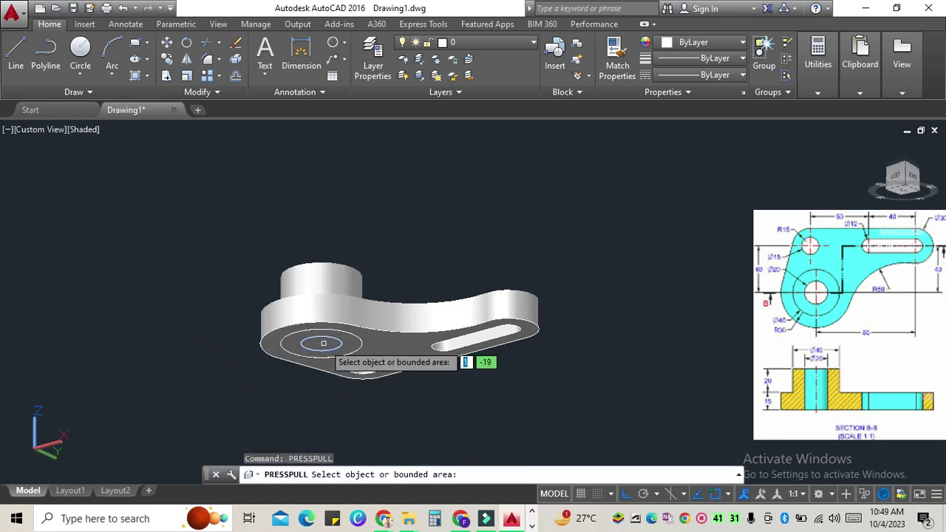
pyautogui.click(323, 343)
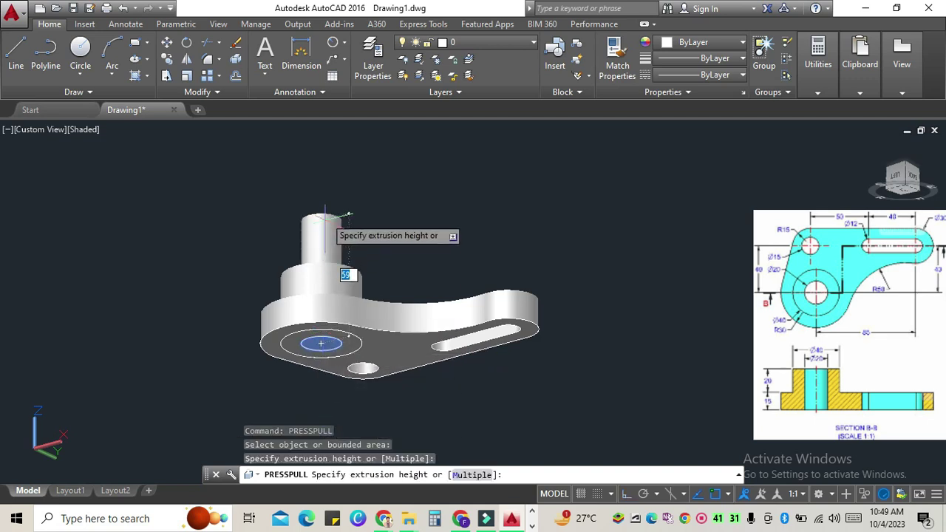
pyautogui.click(327, 206)
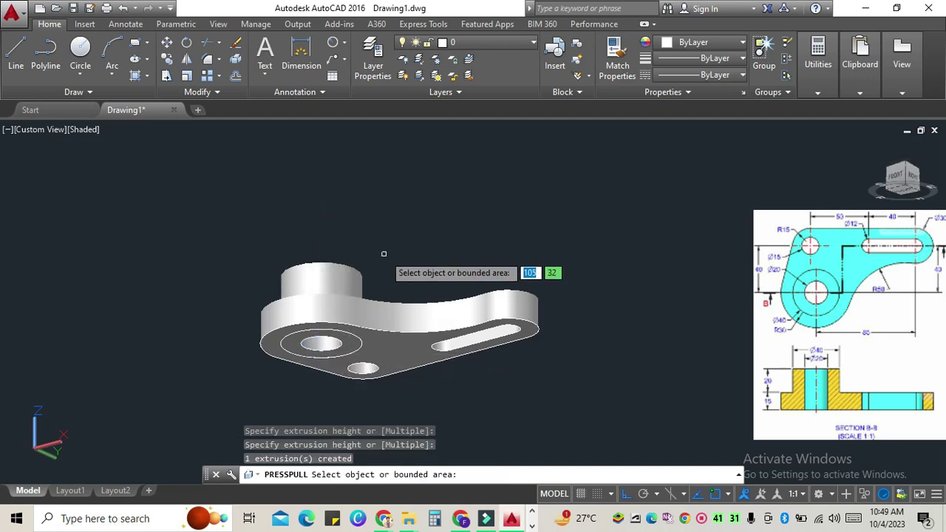
pyautogui.press('Return')
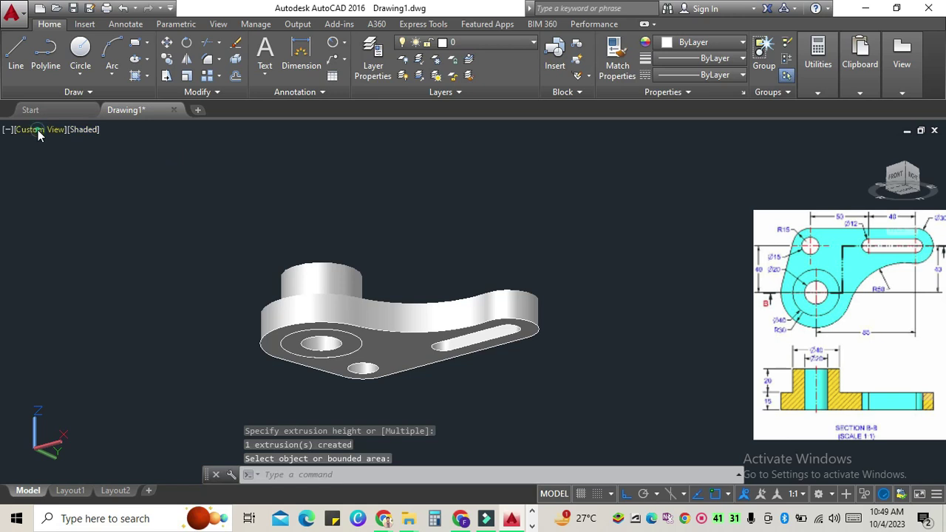
pyautogui.click(38, 130)
# Step: Return to SW Isometric, then orbit to a top-down view of the boss, slot and hole
pyautogui.click(80, 257)
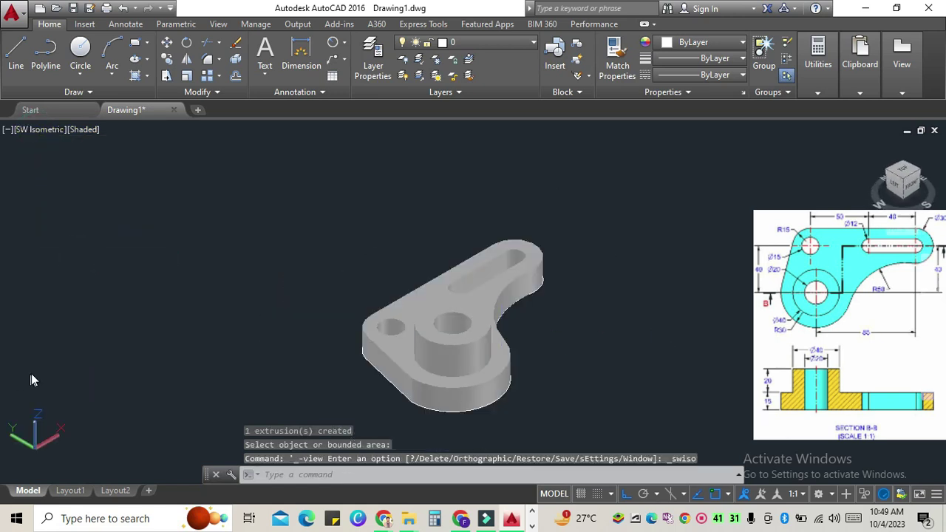
pyautogui.moveTo(591, 342)
pyautogui.keyDown('shift'); pyautogui.mouseDown(button='middle')
pyautogui.moveTo(745, 297)
pyautogui.moveTo(309, 367)
pyautogui.moveTo(348, 389)
pyautogui.moveTo(365, 237)
pyautogui.moveTo(368, 367)
pyautogui.mouseUp(button='middle'); pyautogui.keyUp('shift')
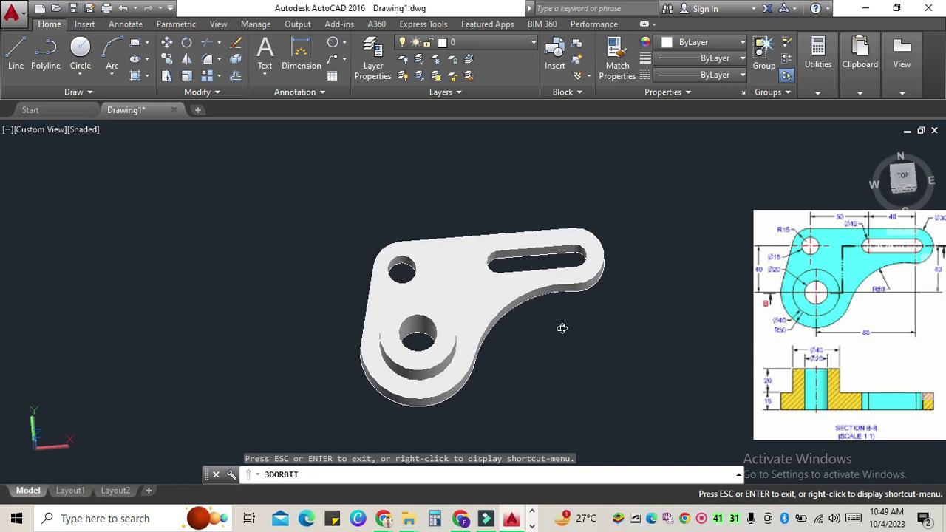
pyautogui.moveTo(561, 328)
pyautogui.keyDown('shift'); pyautogui.mouseDown(button='middle')
pyautogui.moveTo(493, 385)
pyautogui.moveTo(535, 386)
pyautogui.moveTo(525, 380)
pyautogui.moveTo(538, 353)
pyautogui.moveTo(553, 347)
pyautogui.moveTo(405, 318)
pyautogui.mouseUp(button='middle'); pyautogui.keyUp('shift')
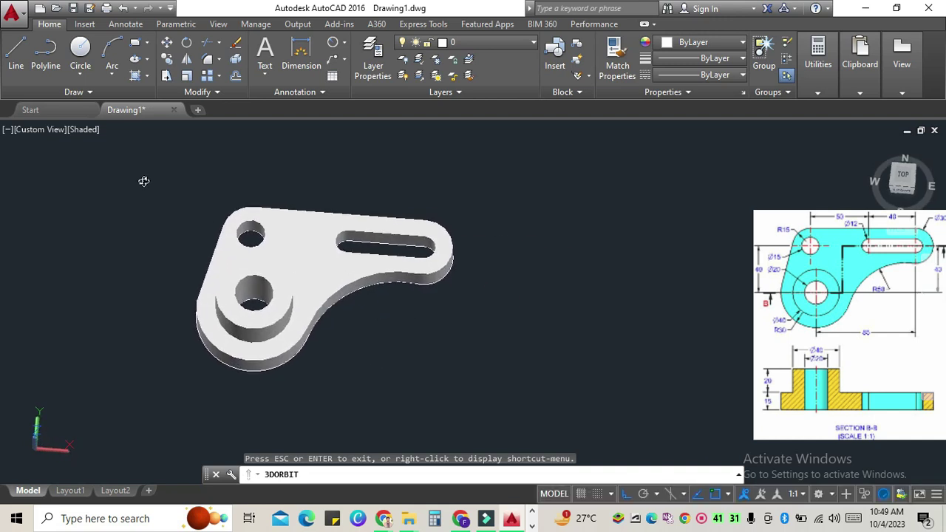
pyautogui.press('Escape')
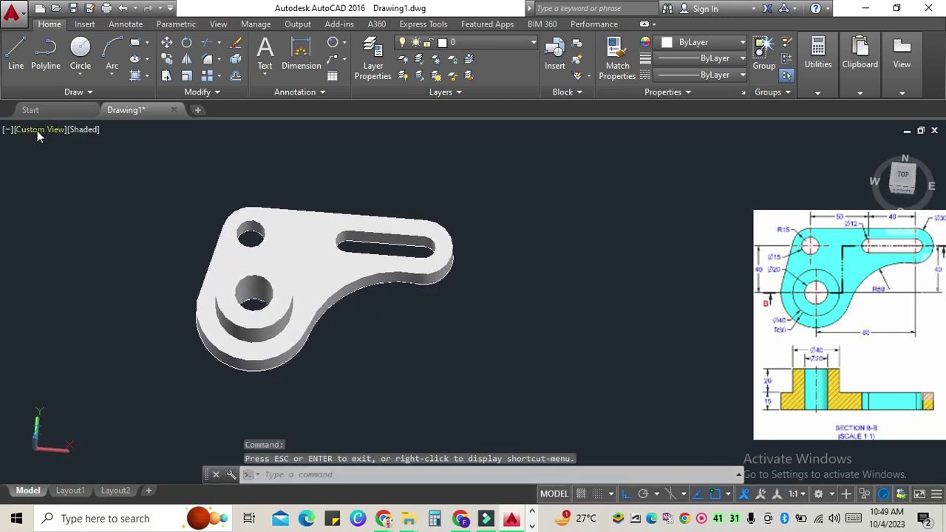
# Step: Switch to the Top view with the 2D Wireframe visual style
pyautogui.click(37, 130)
pyautogui.click(64, 162)
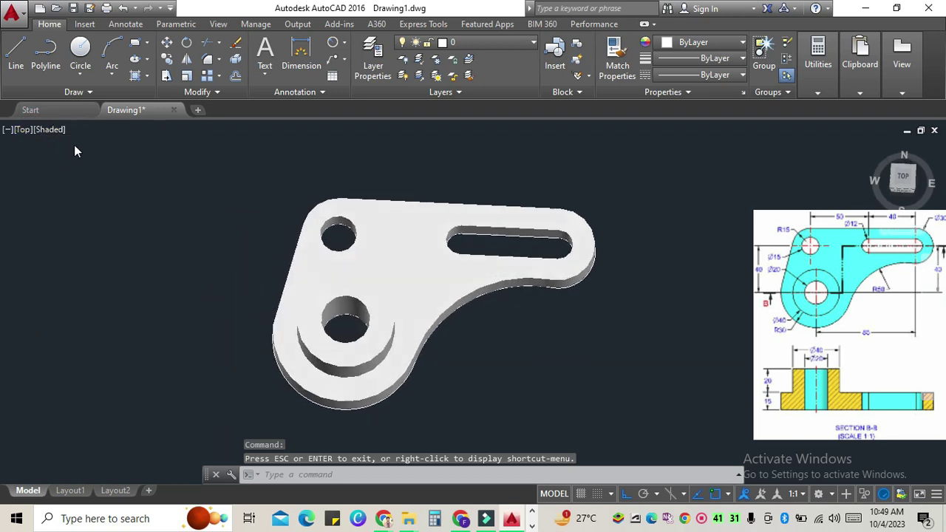
pyautogui.click(50, 129)
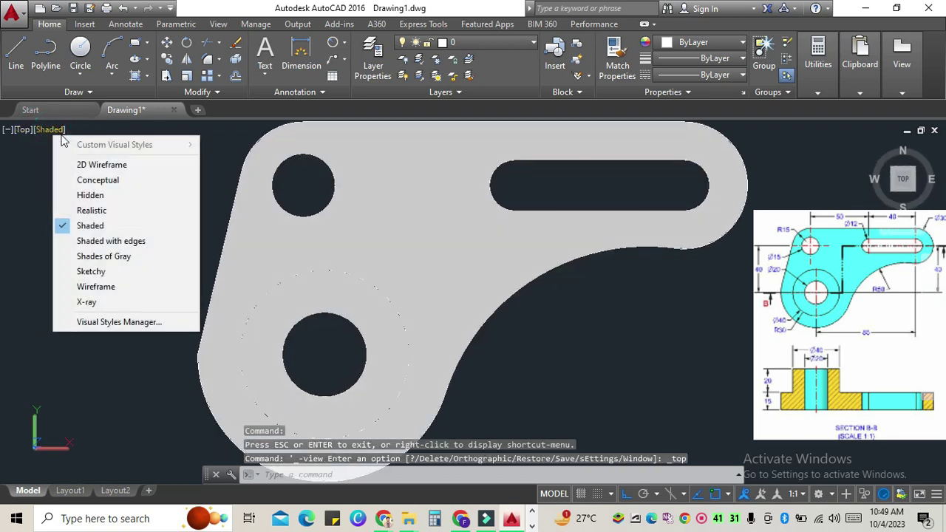
pyautogui.click(88, 166)
pyautogui.scroll(-2, 163, 219)
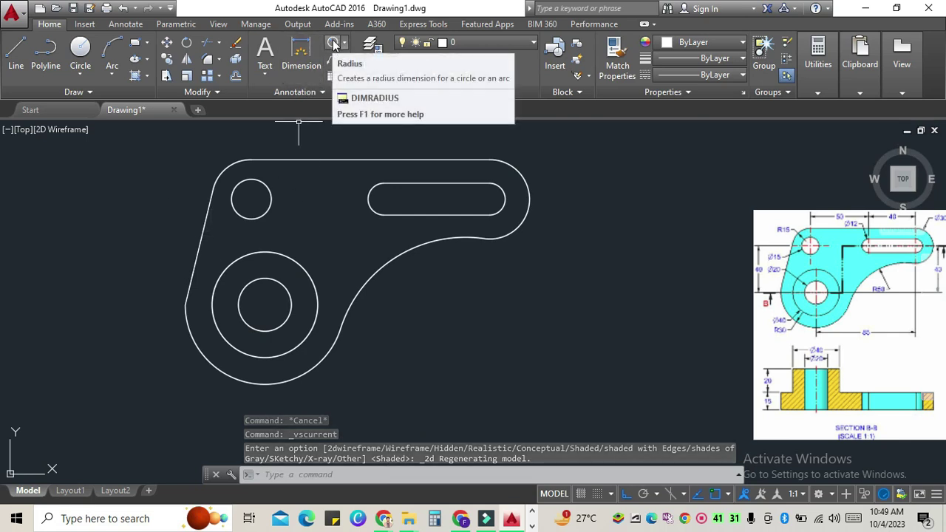
# Step: Add radius dimensions R50 to the large arc and R15 to the top-left corner arc
pyautogui.click(333, 45)
pyautogui.click(374, 279)
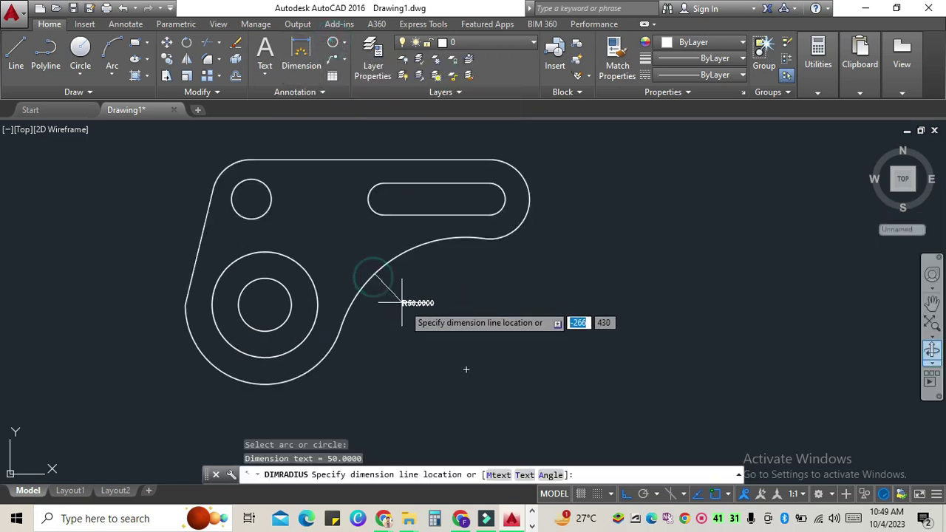
pyautogui.click(407, 308)
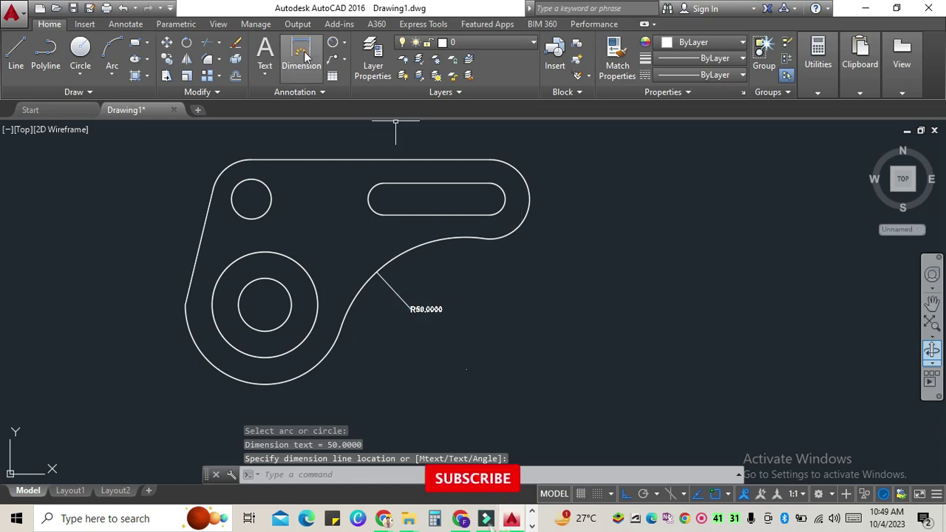
pyautogui.press('Return')
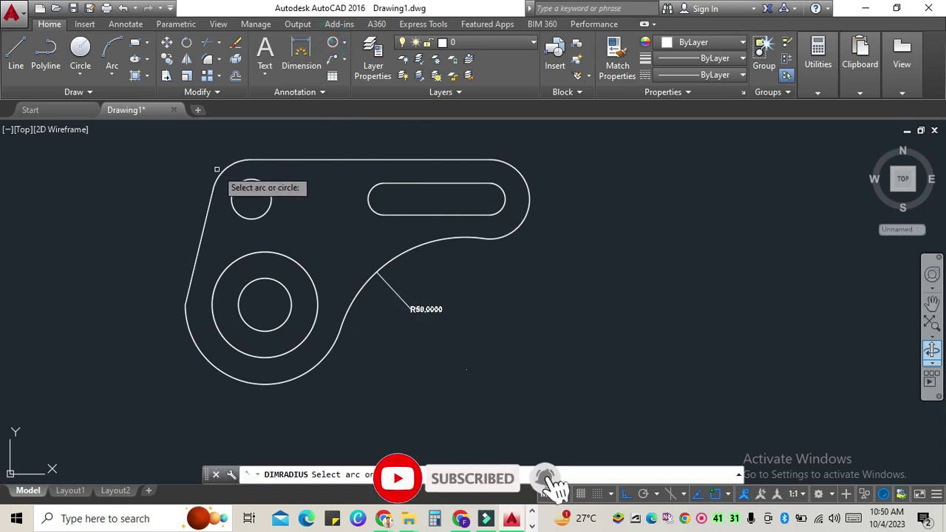
pyautogui.click(218, 170)
pyautogui.click(187, 149)
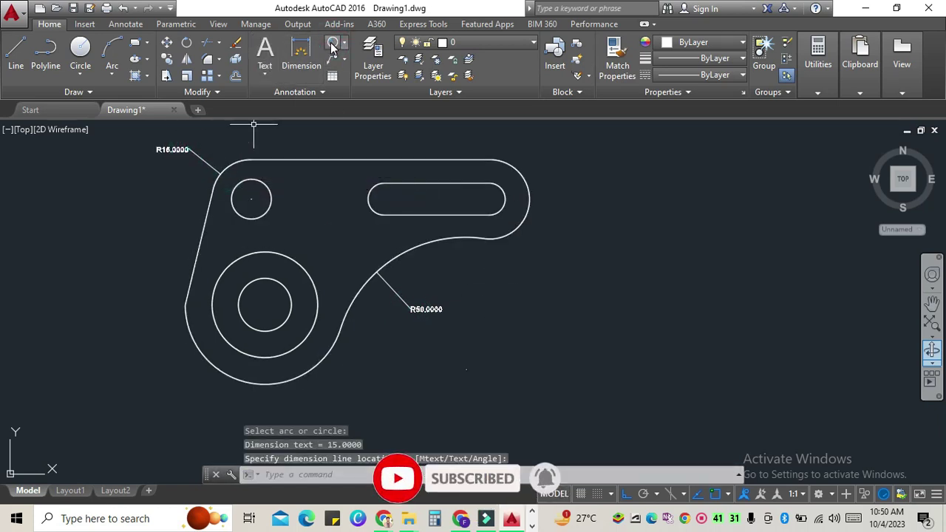
pyautogui.click(332, 46)
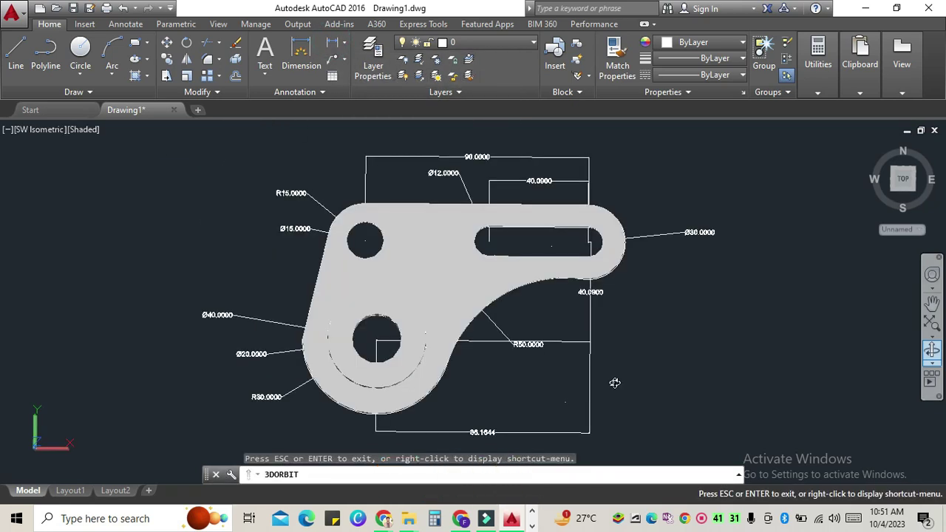
# Step: Orbit the shaded, dimensioned bracket into a tilted isometric 3D view
pyautogui.moveTo(631, 375)
pyautogui.mouseDown()
pyautogui.moveTo(640, 348)
pyautogui.moveTo(656, 345)
pyautogui.moveTo(601, 256)
pyautogui.moveTo(583, 107)
pyautogui.moveTo(616, 339)
pyautogui.mouseUp()
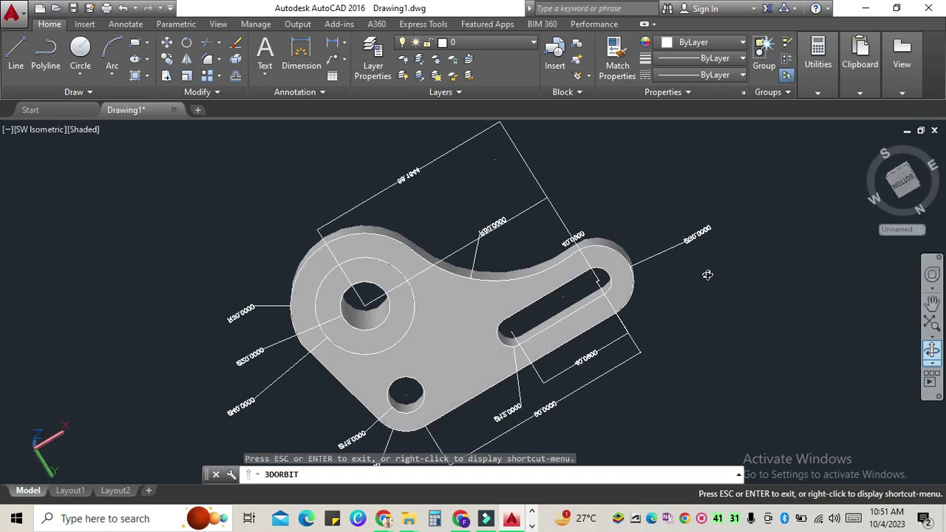
pyautogui.moveTo(707, 275)
pyautogui.mouseDown()
pyautogui.moveTo(562, 207)
pyautogui.moveTo(739, 414)
pyautogui.moveTo(737, 428)
pyautogui.mouseUp()
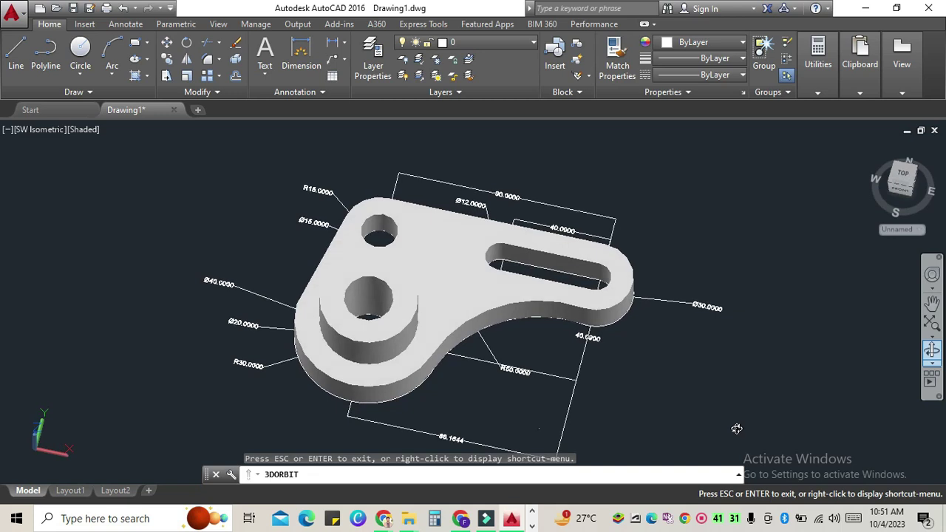